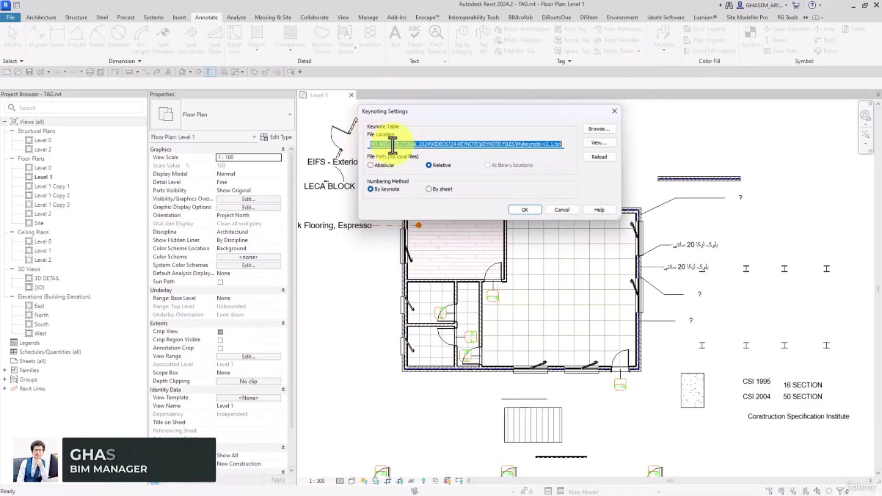
Point the keynote table to the keynote file in the CSI2004TXT folder.
drag(562, 144, 392, 148)
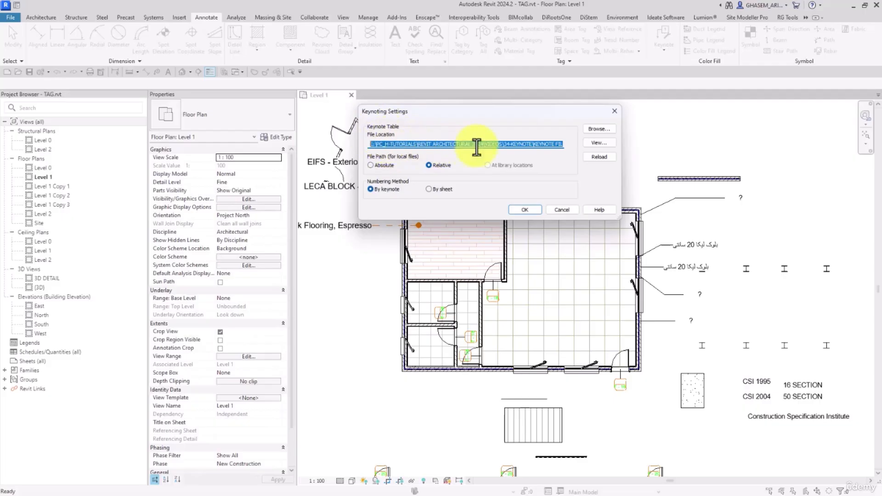
click(611, 130)
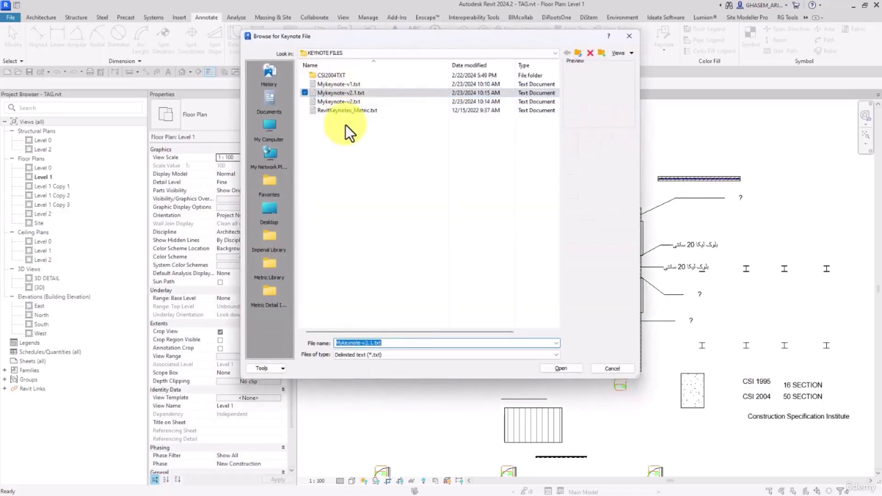
double_click(334, 75)
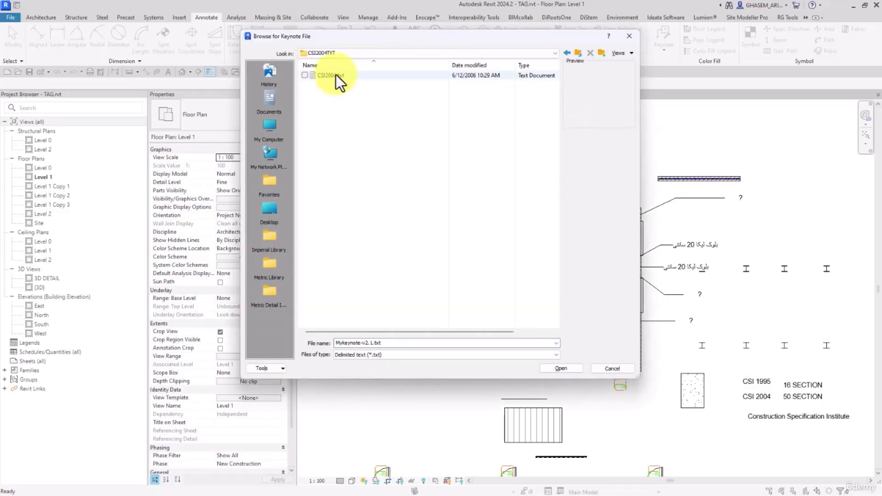
double_click(335, 75)
click(494, 252)
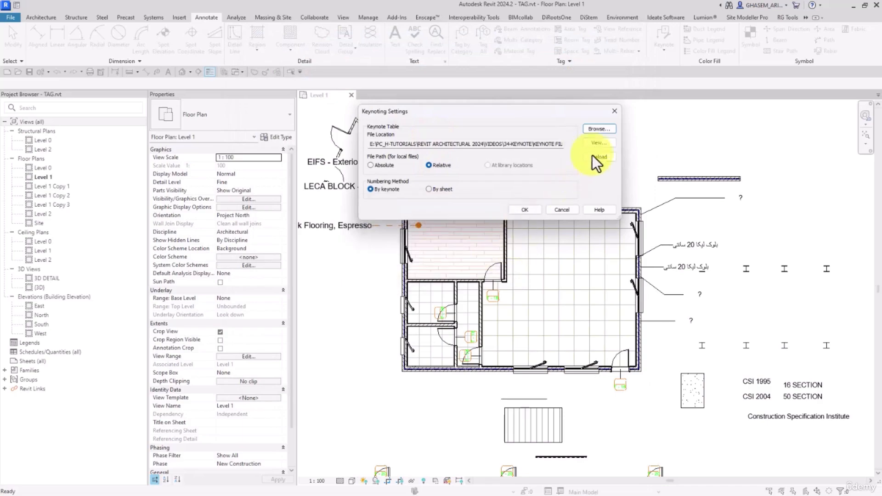
Review the loaded CSI 2004 keynote list, then reload the keynote table.
click(594, 143)
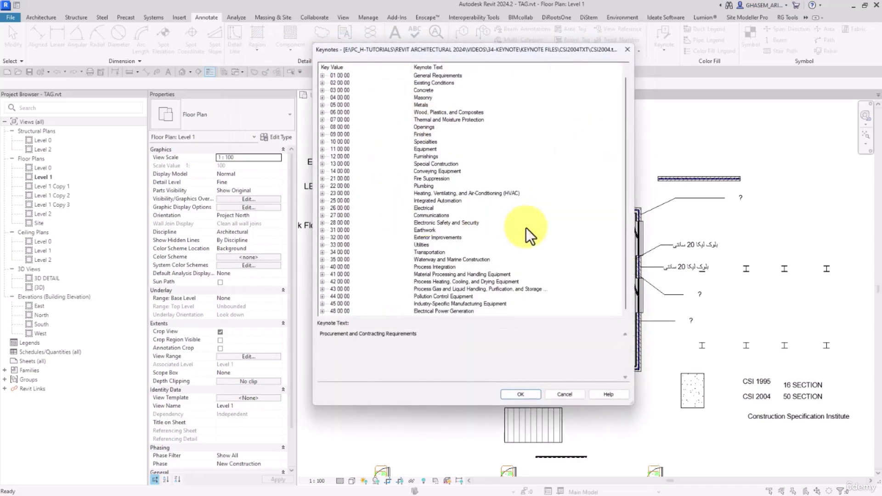
click(533, 396)
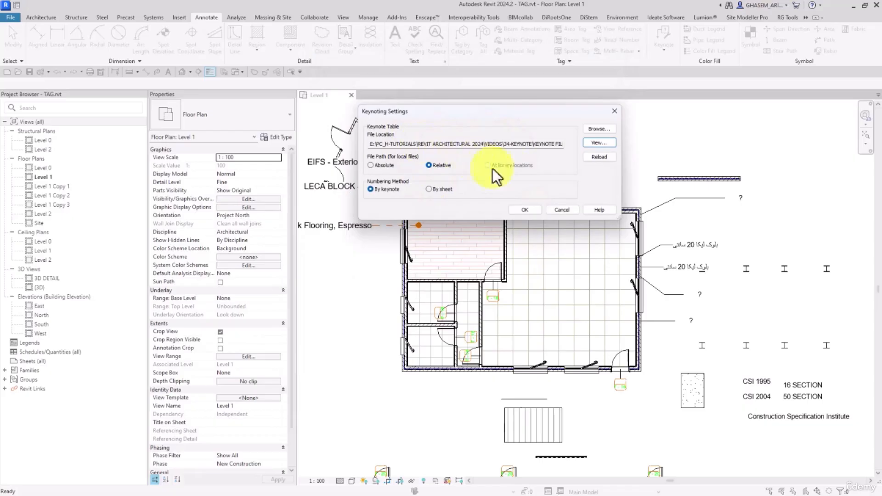
click(600, 158)
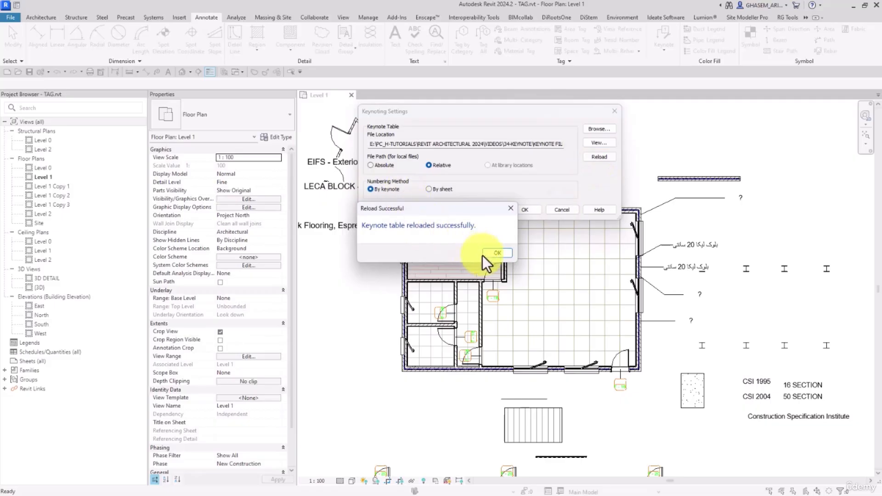
click(499, 253)
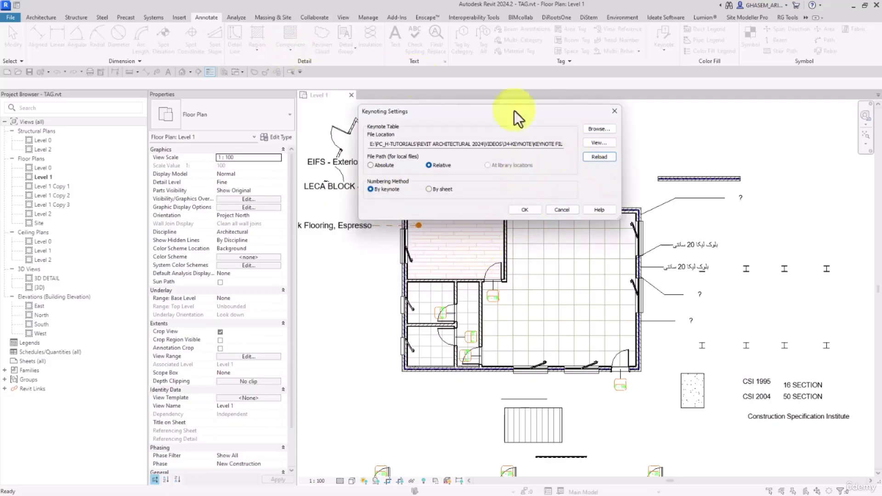
click(599, 143)
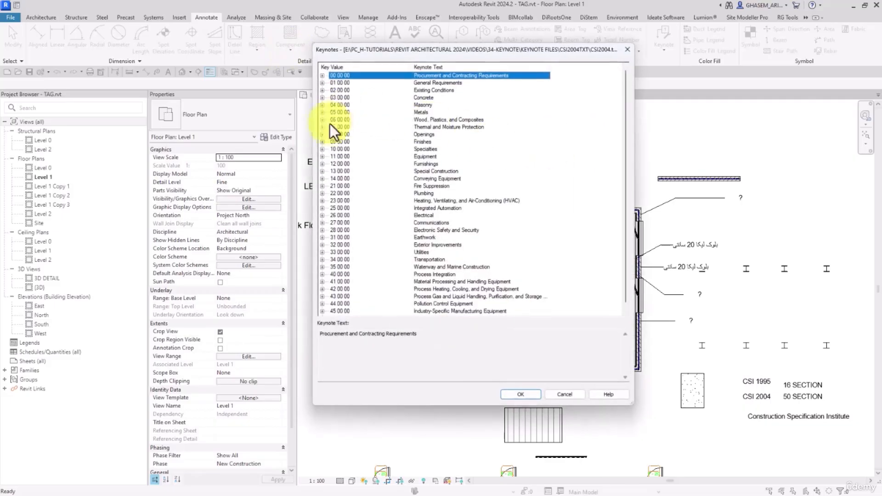
scroll(349, 159, down, 1)
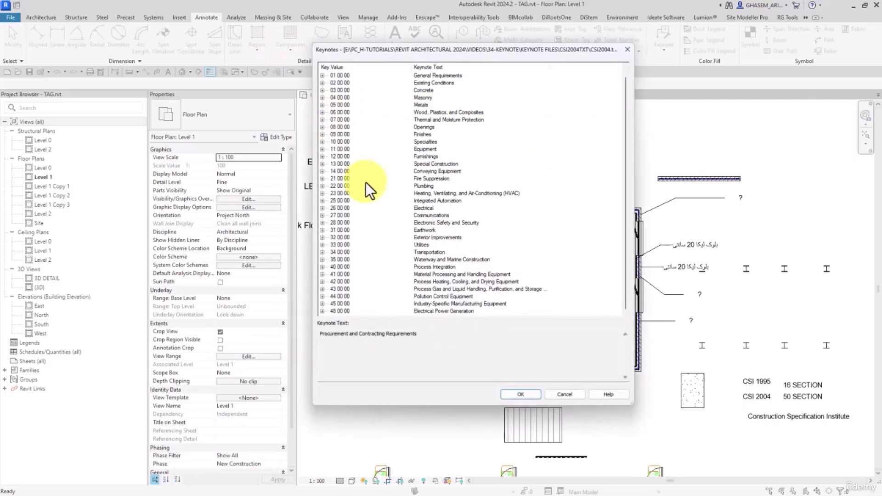
click(322, 157)
click(320, 157)
click(322, 157)
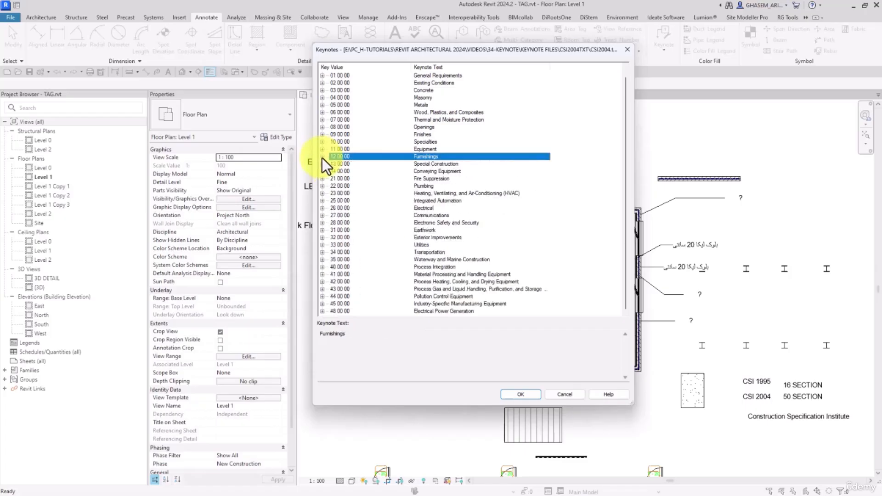
click(346, 172)
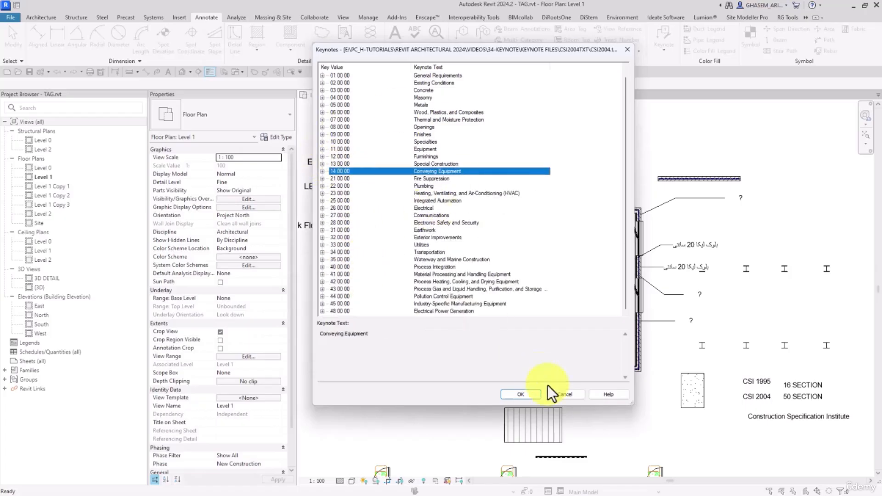
click(523, 395)
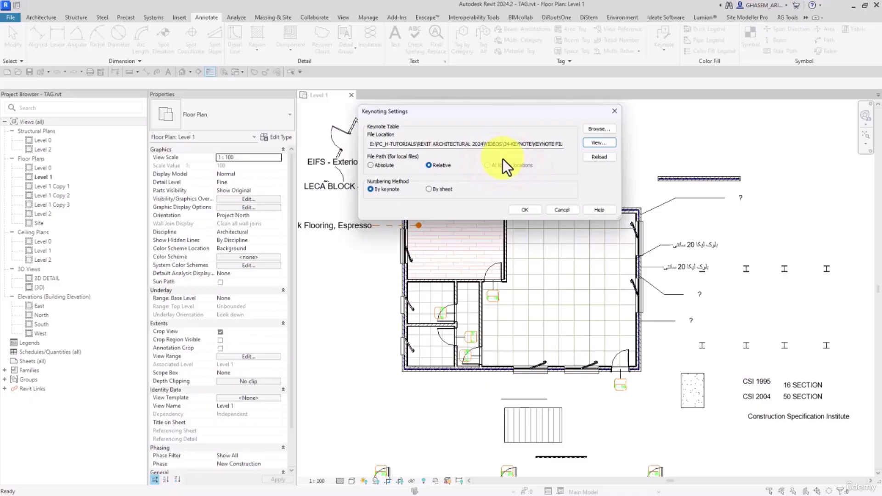
Toggle the keynote File Path between Relative and Absolute, leaving it on Absolute.
click(382, 166)
click(430, 165)
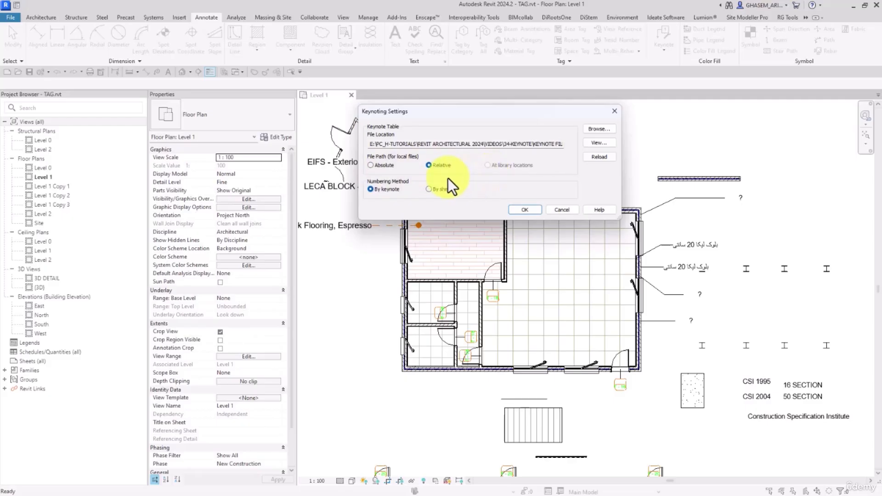
drag(370, 143, 335, 147)
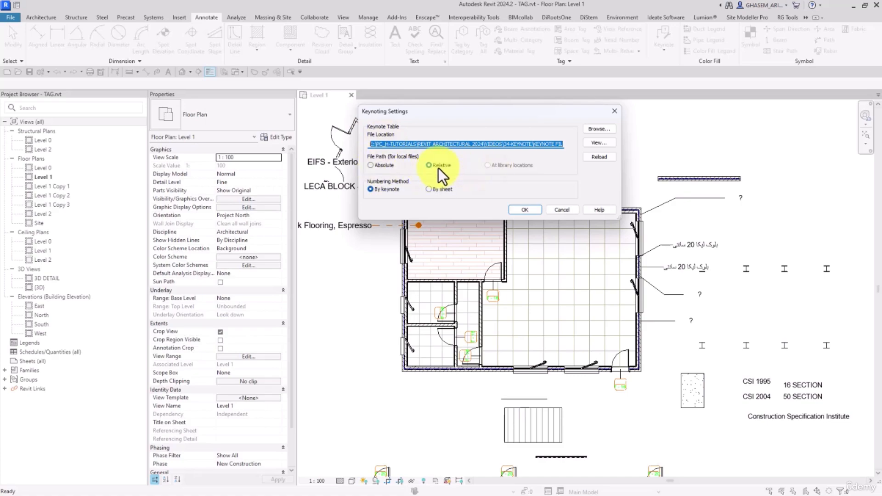
click(387, 167)
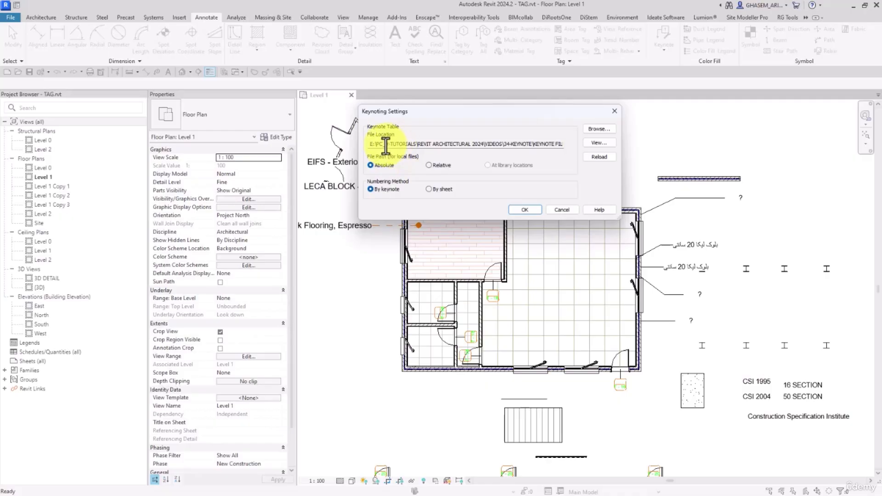
Copy CSI2004.txt from the CSI2004TXT folder and paste it onto the Z: drive.
click(596, 129)
click(332, 76)
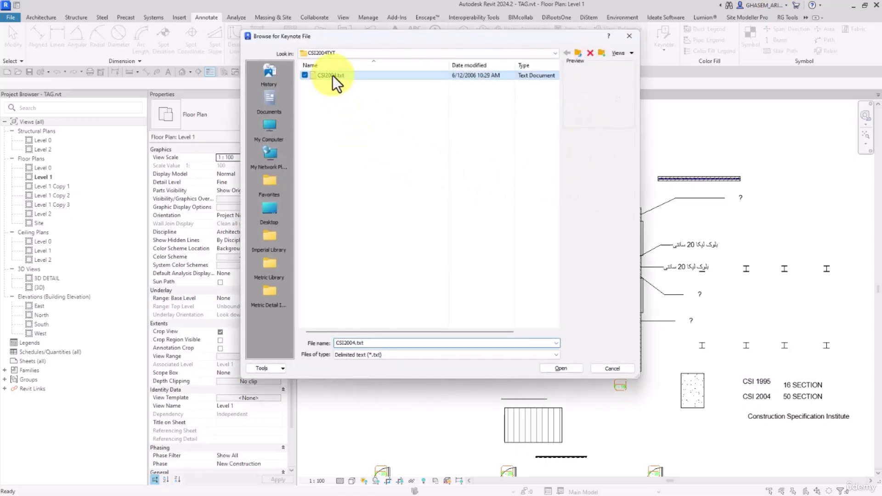
right_click(332, 76)
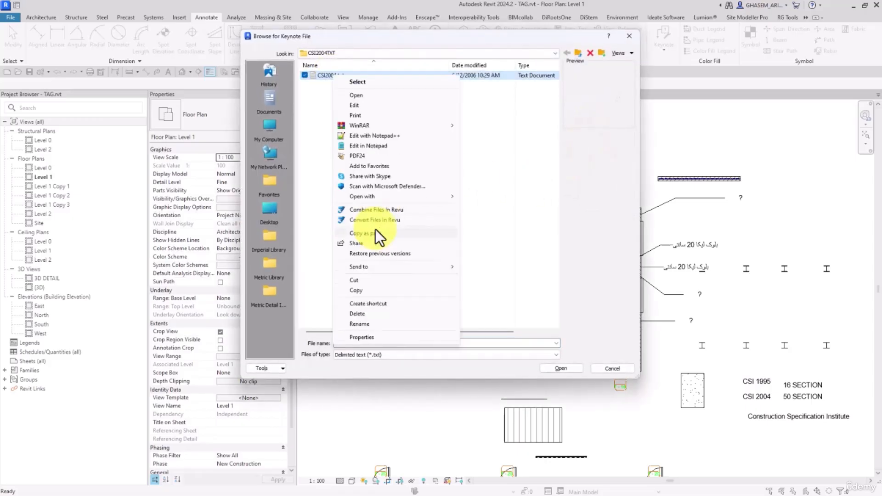
click(360, 289)
click(282, 131)
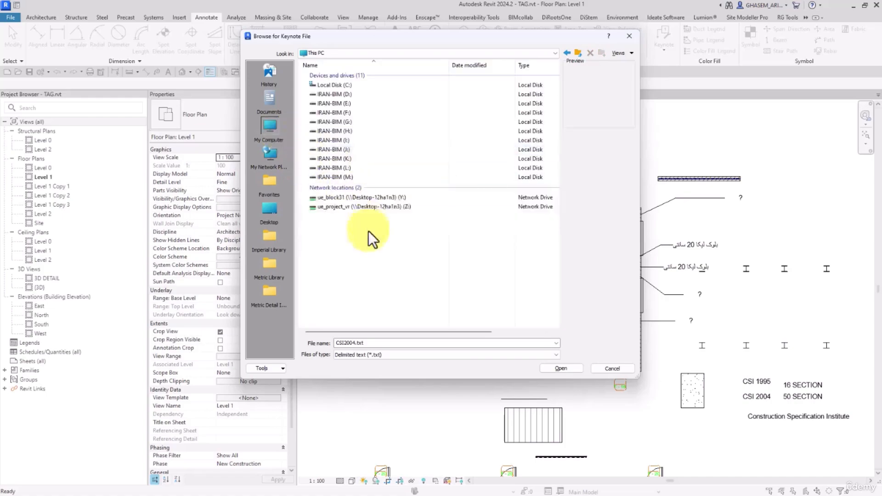
double_click(357, 208)
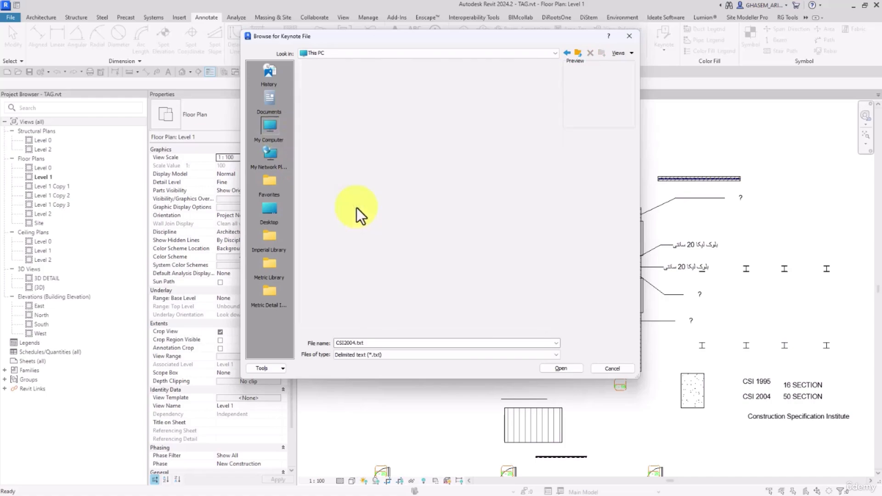
right_click(369, 185)
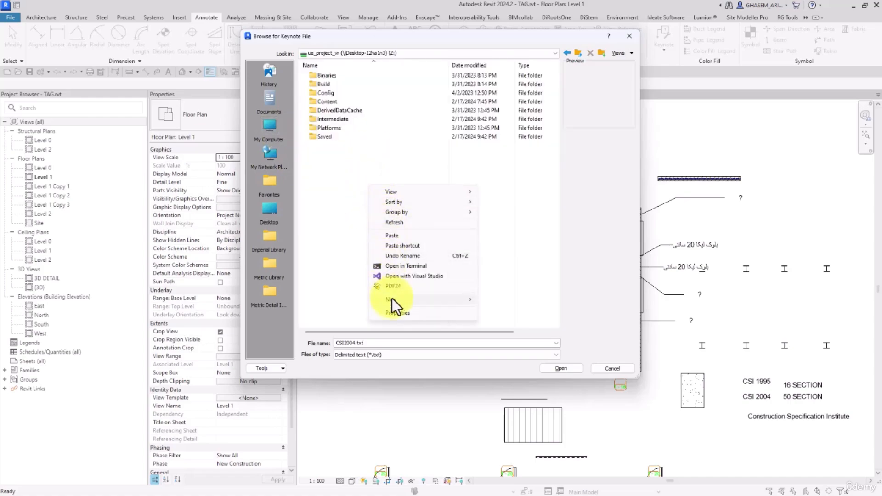
click(394, 233)
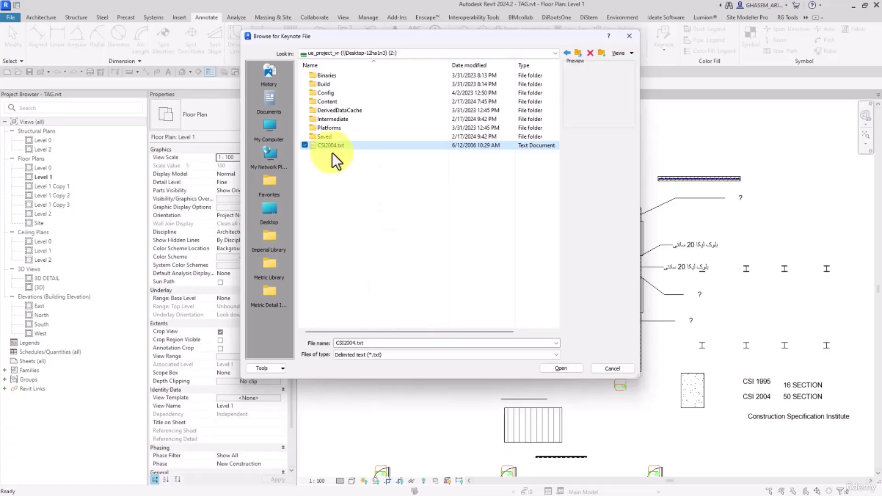
Load the Z: drive CSI2004.txt, reload it, and set the File Path to Absolute.
double_click(331, 147)
click(492, 250)
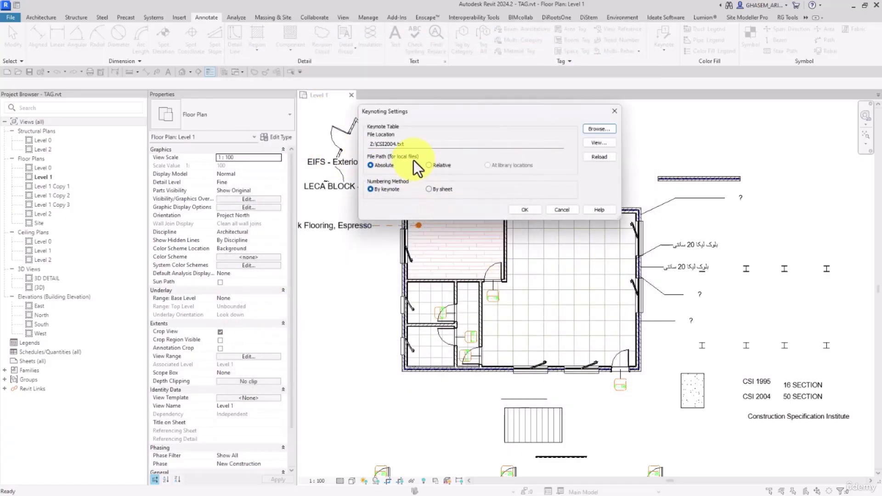
click(597, 156)
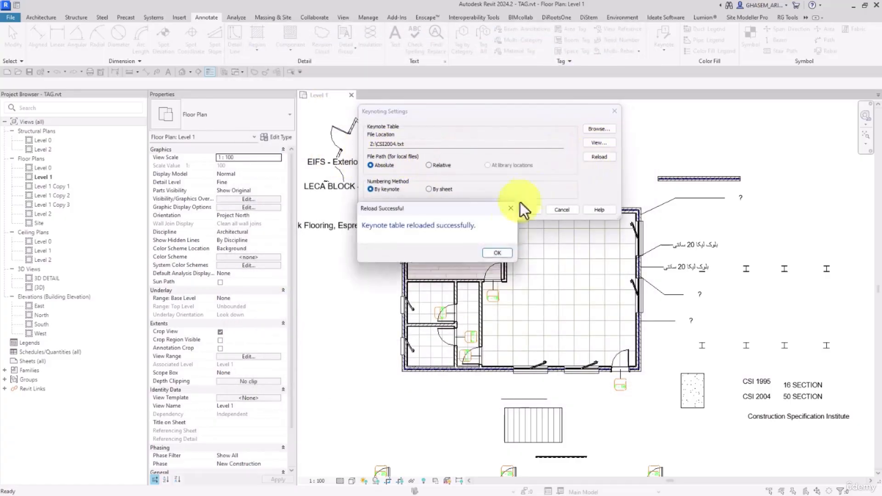
click(496, 252)
click(428, 166)
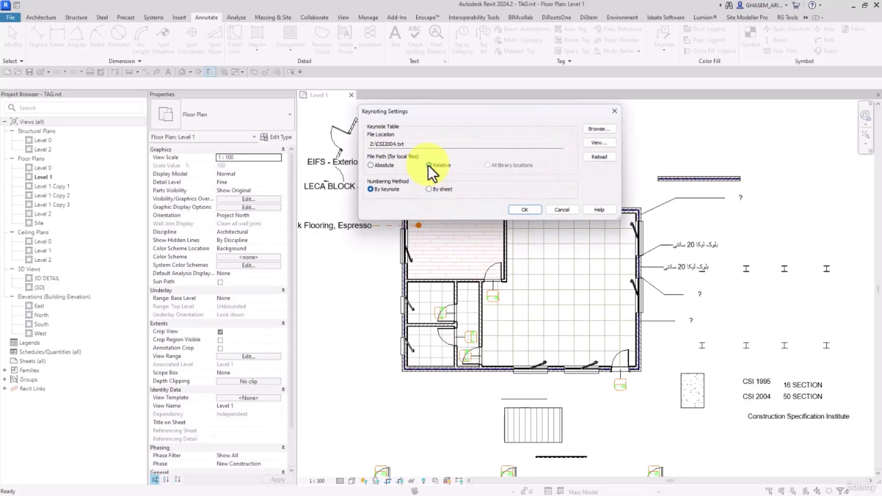
click(598, 156)
click(511, 251)
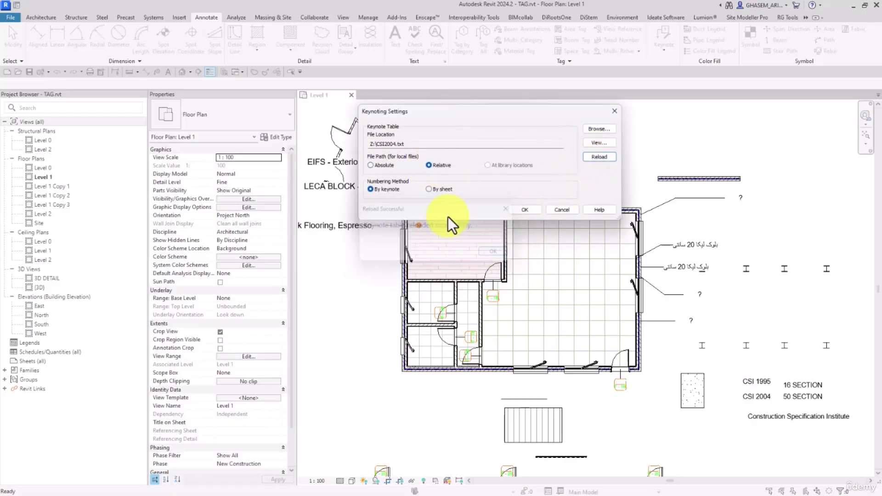
click(373, 165)
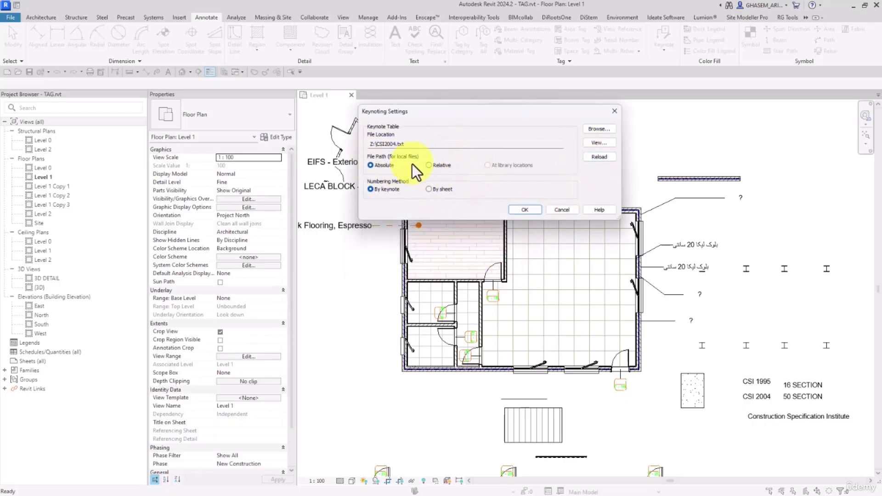
Switch the keynote path to Relative and delete the CSI2004.txt copy from the Z: drive.
drag(376, 144, 357, 145)
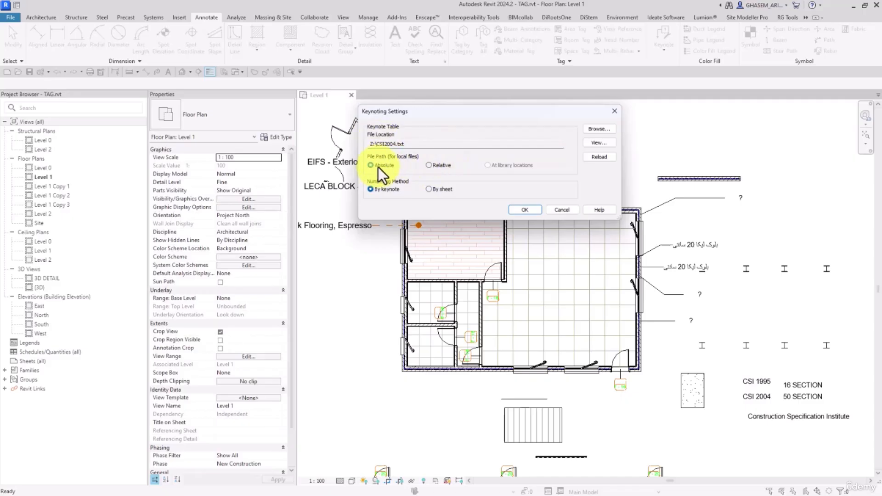
click(435, 166)
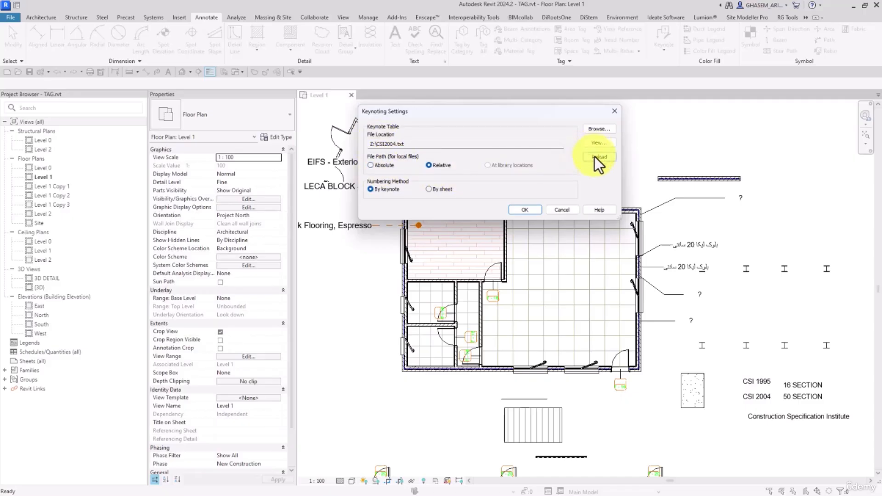
click(597, 129)
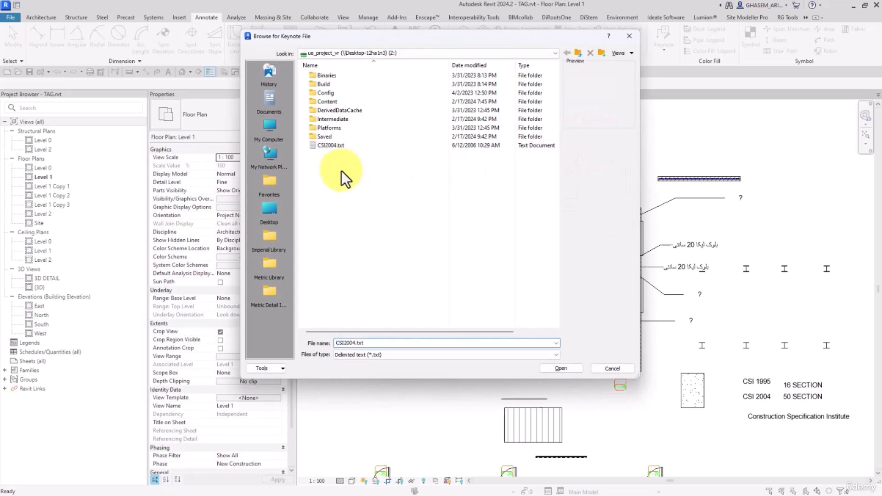
click(332, 145)
key(Delete)
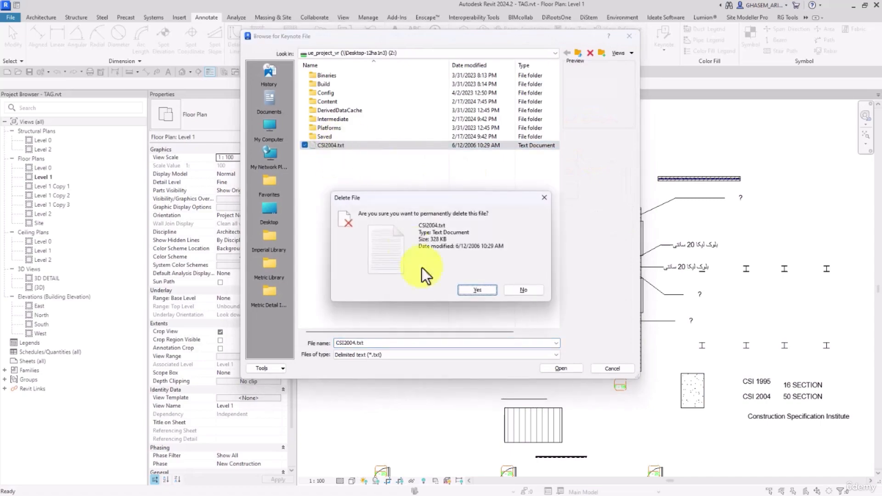
click(477, 290)
Load CSI2004.txt from E: > KEYNOTE FILES > CSI2004TXT as the keynote table.
click(290, 138)
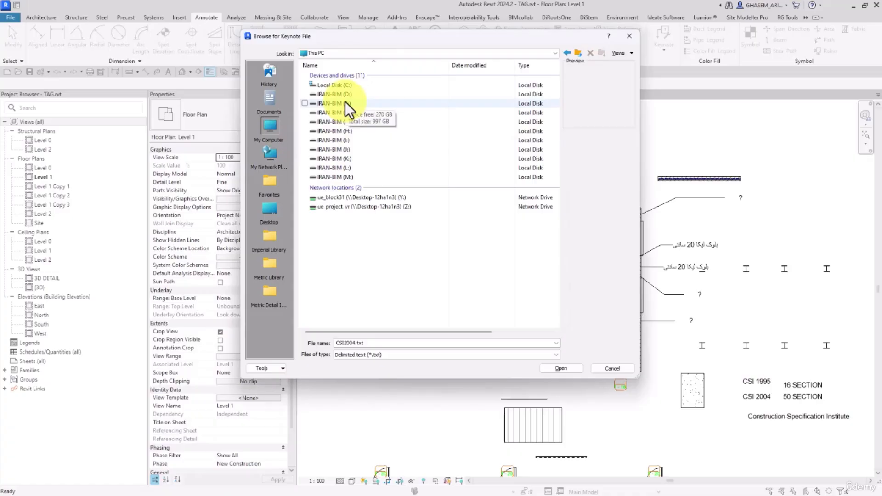
double_click(345, 101)
double_click(354, 77)
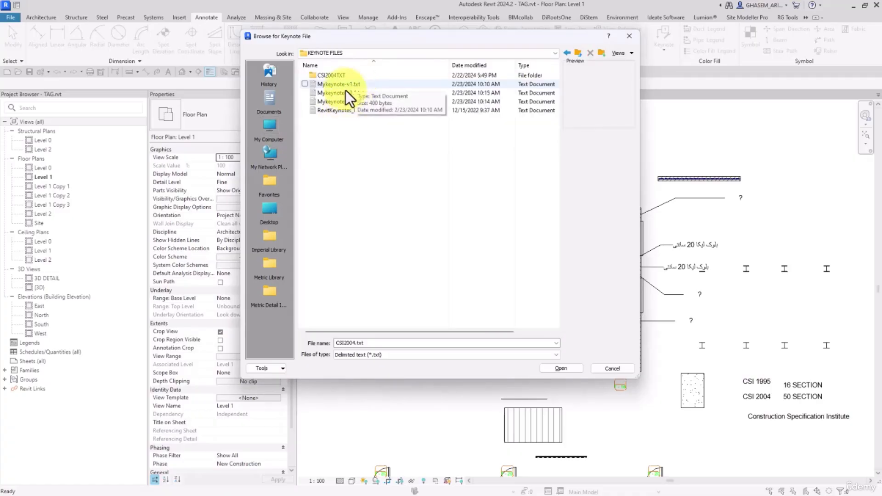
double_click(341, 78)
double_click(335, 80)
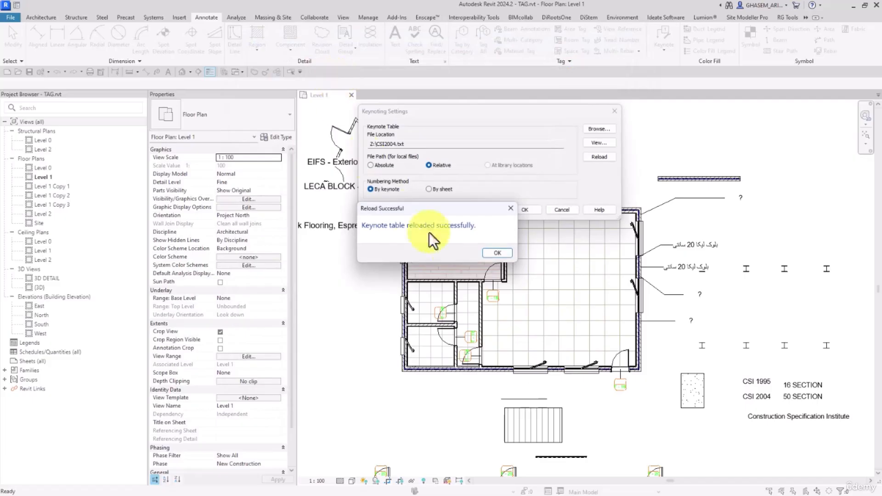
click(497, 253)
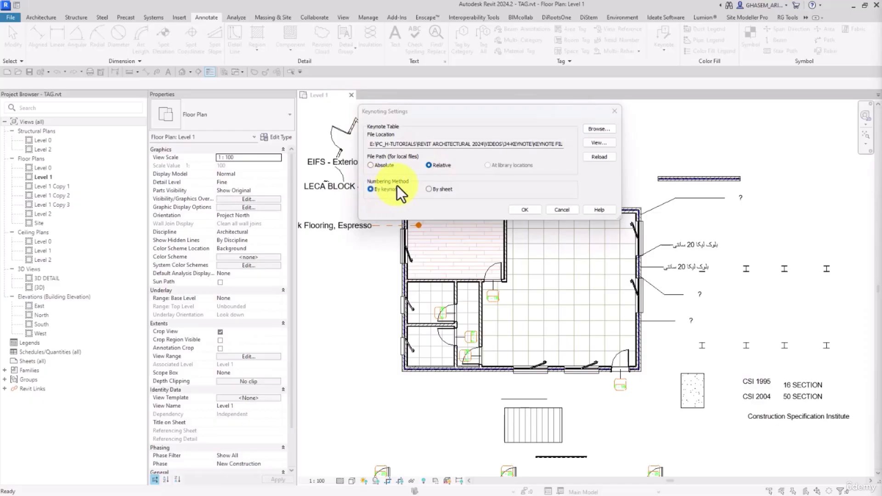
Toggle Numbering Method between By sheet and By keynote, then apply it with By keynote selected.
click(379, 191)
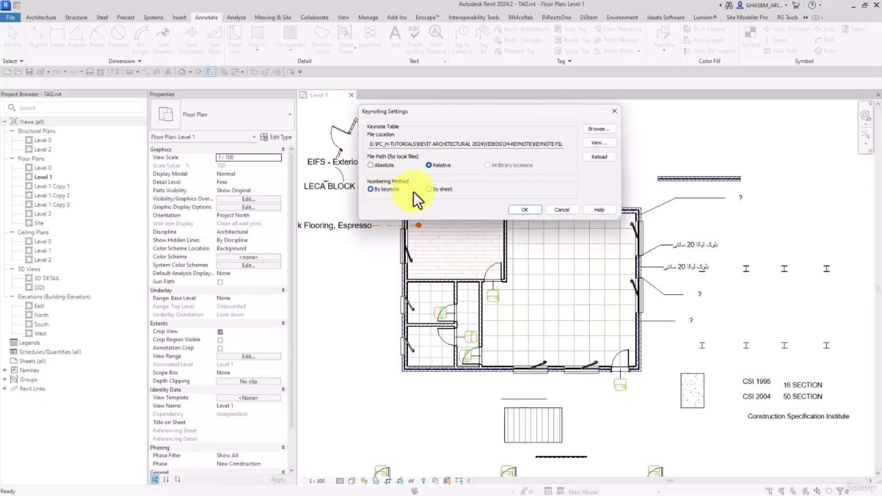
click(438, 193)
click(377, 190)
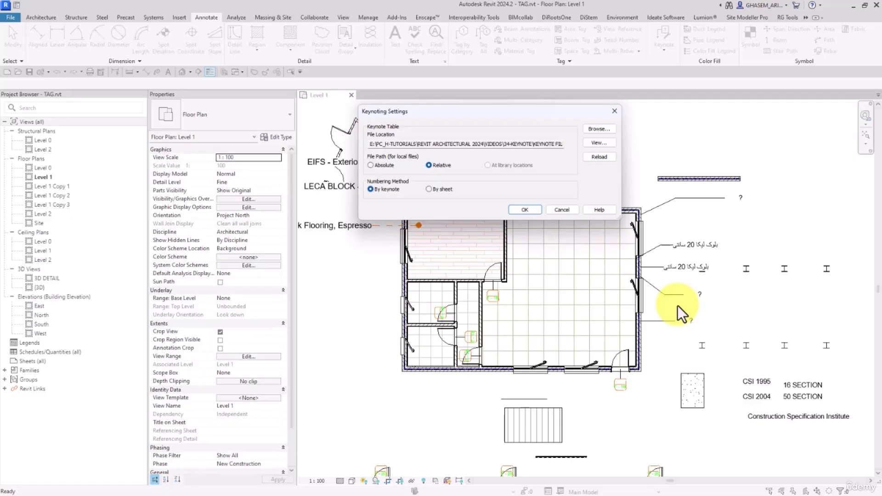
click(429, 189)
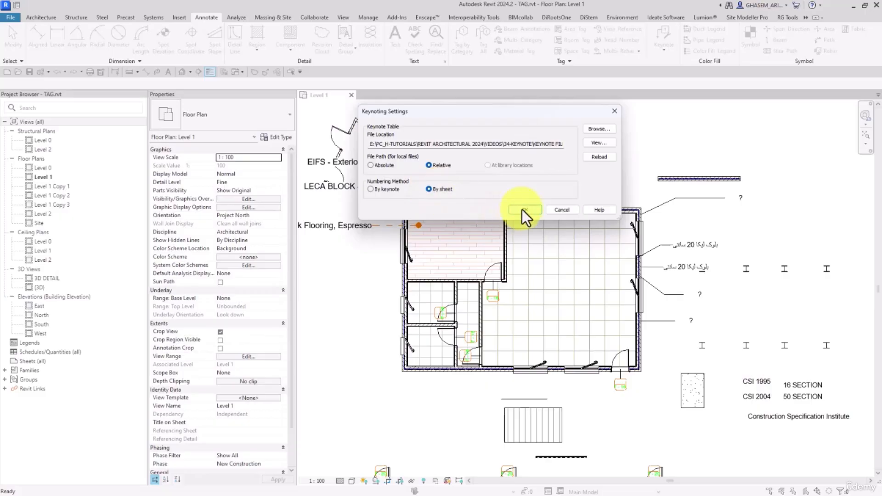
click(378, 190)
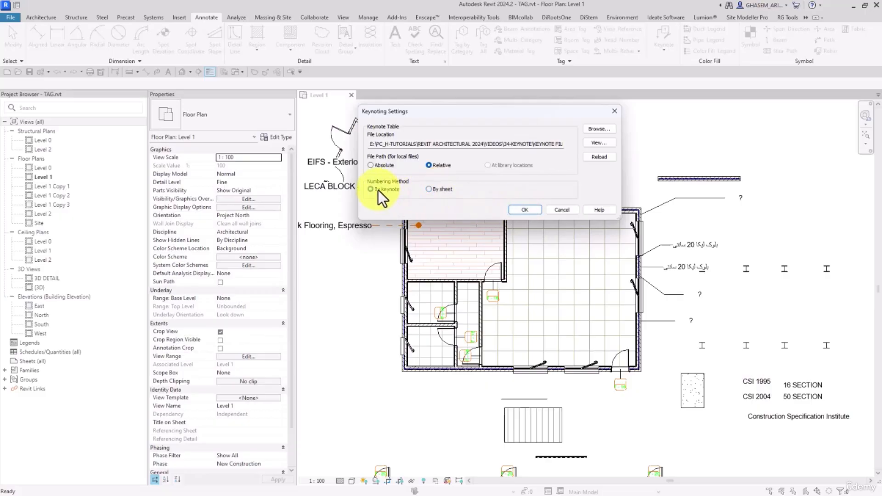
click(525, 210)
scroll(525, 203, down, 3)
middle_drag(535, 220, 528, 220)
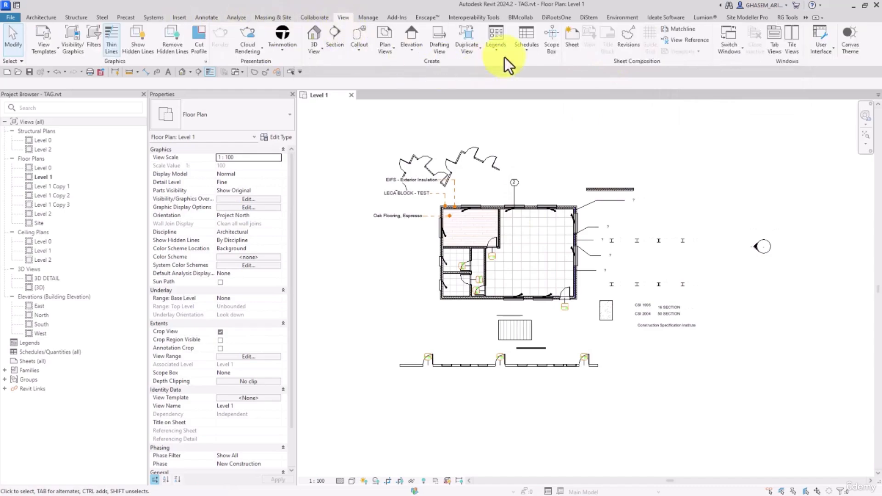
Create a Keynote Legend named 'Keynote Legend' with Key Value and Keynote Text fields.
click(498, 52)
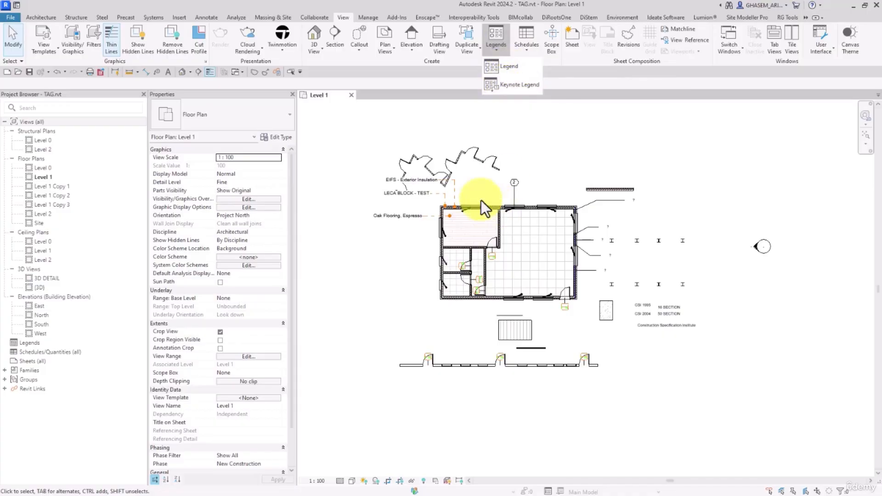
click(506, 86)
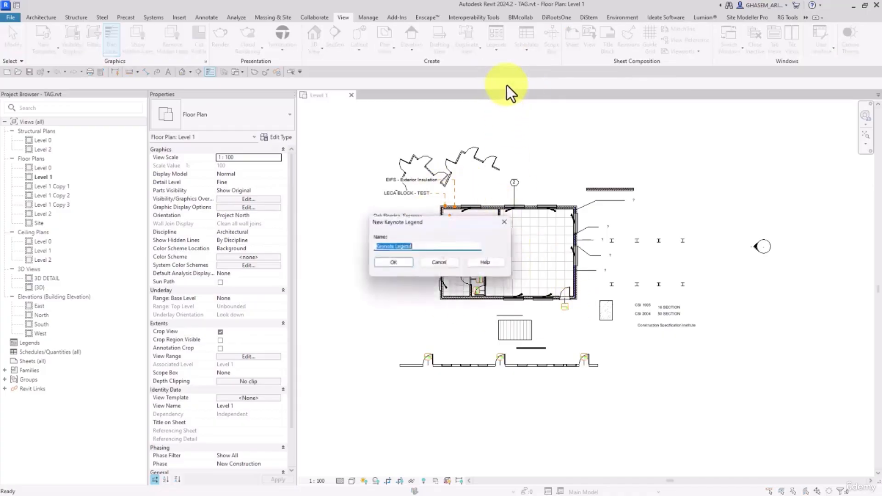
click(393, 263)
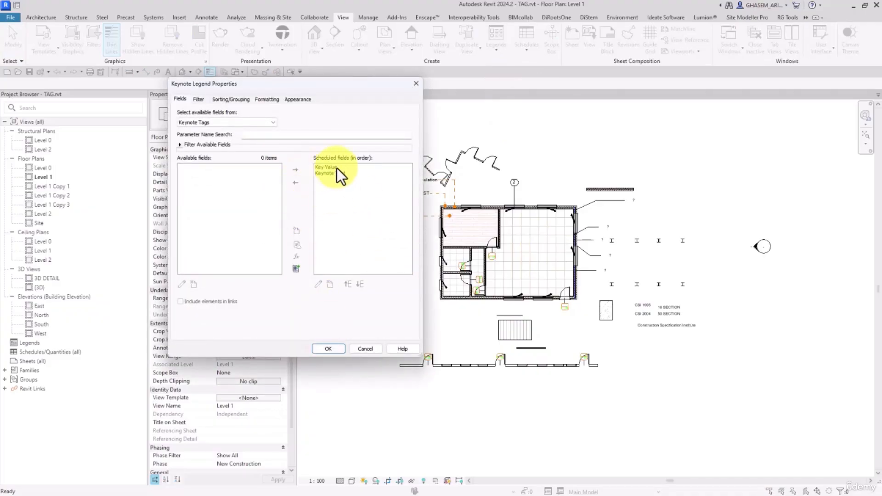
click(333, 348)
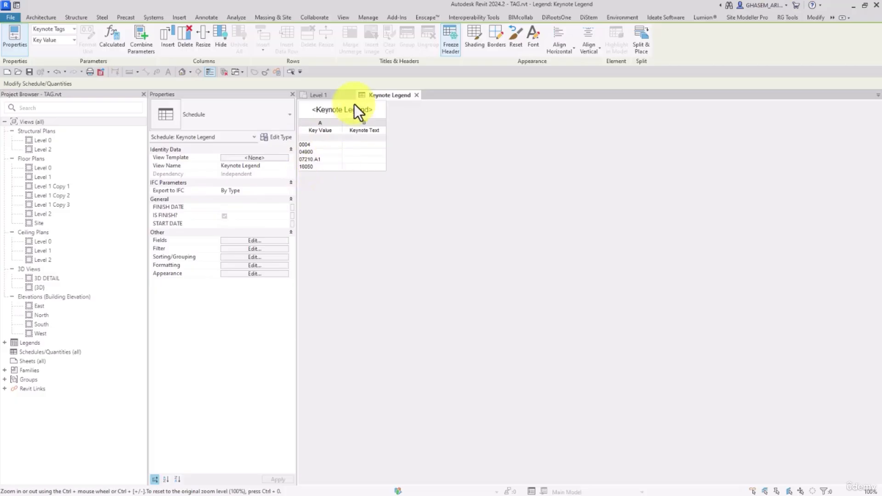
On the Level 1 plan, select the ? tag near the top wall and browse its Key Value.
click(328, 97)
scroll(542, 220, up, 5)
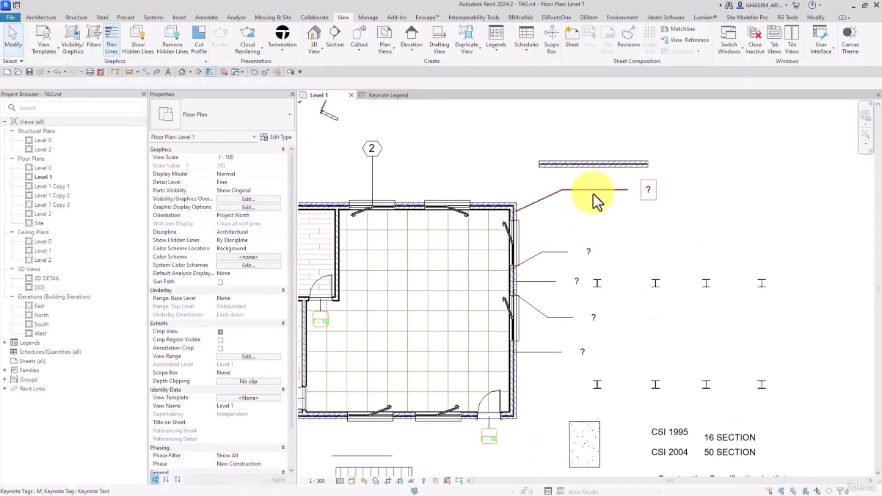
click(564, 190)
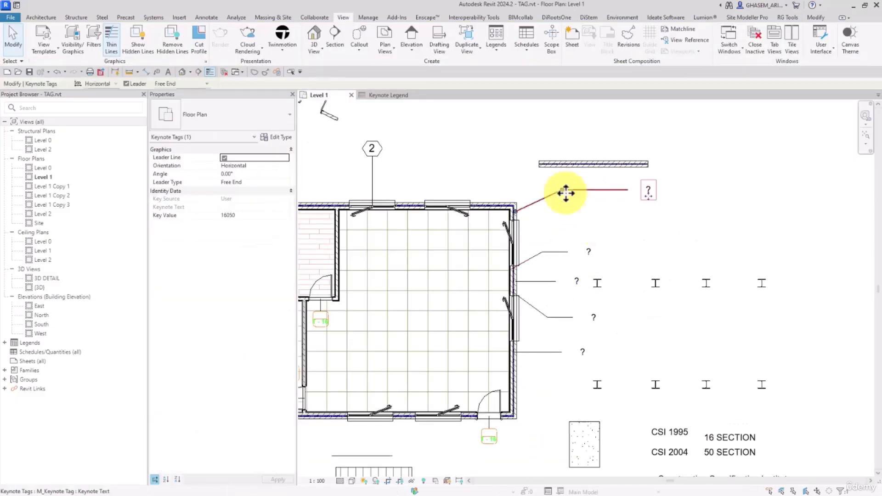
click(285, 214)
click(285, 214)
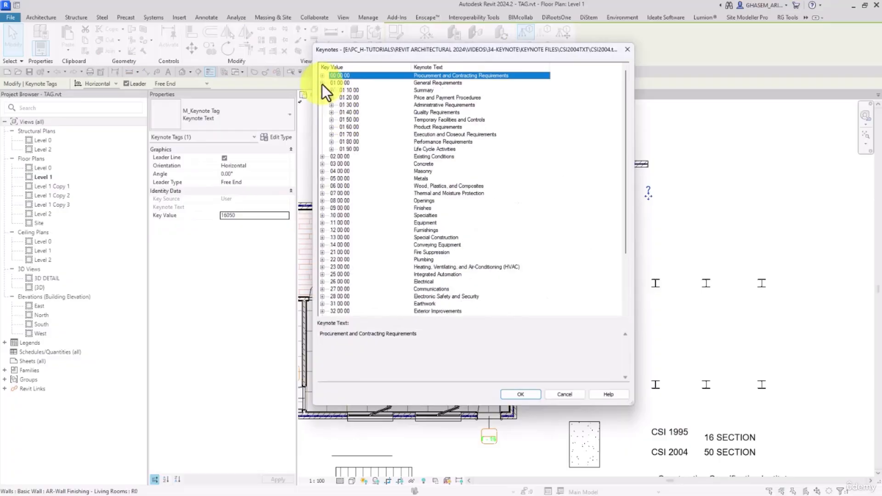
Assign keynotes 01 18 00 Project Utility Sources and 04 10 00 to the first two ? tags.
click(331, 90)
click(348, 97)
click(358, 120)
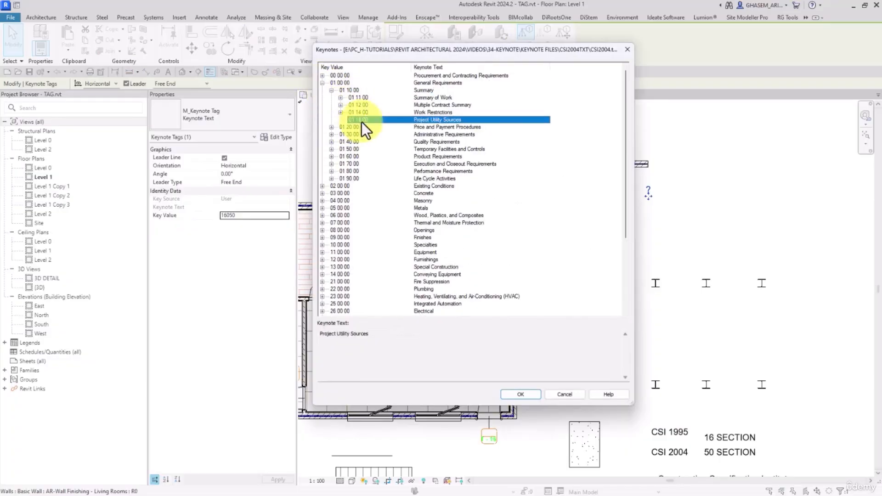
click(520, 394)
click(574, 259)
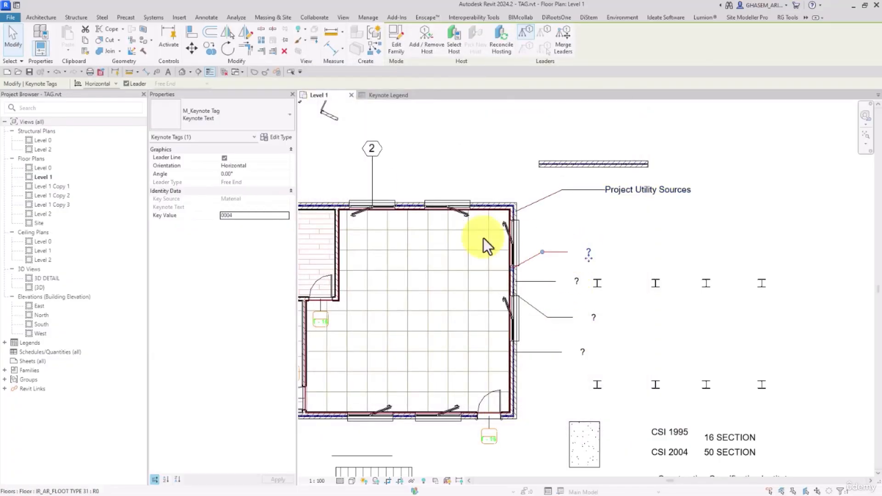
click(285, 215)
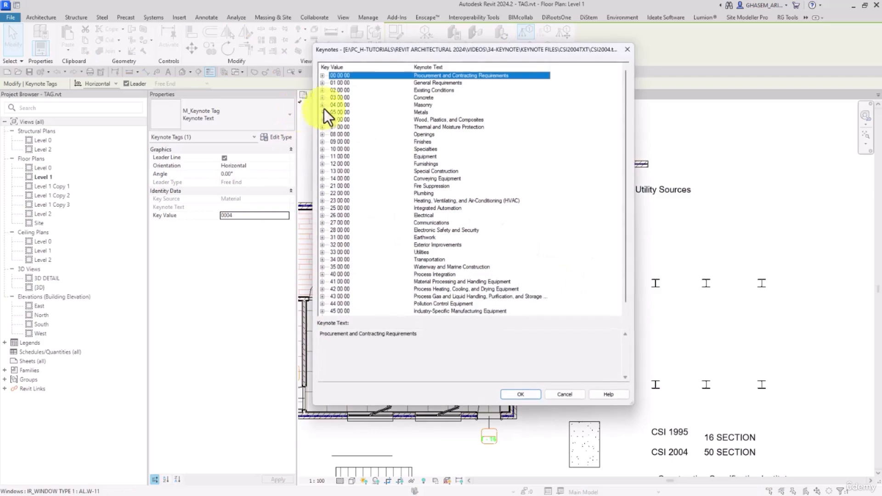
click(322, 105)
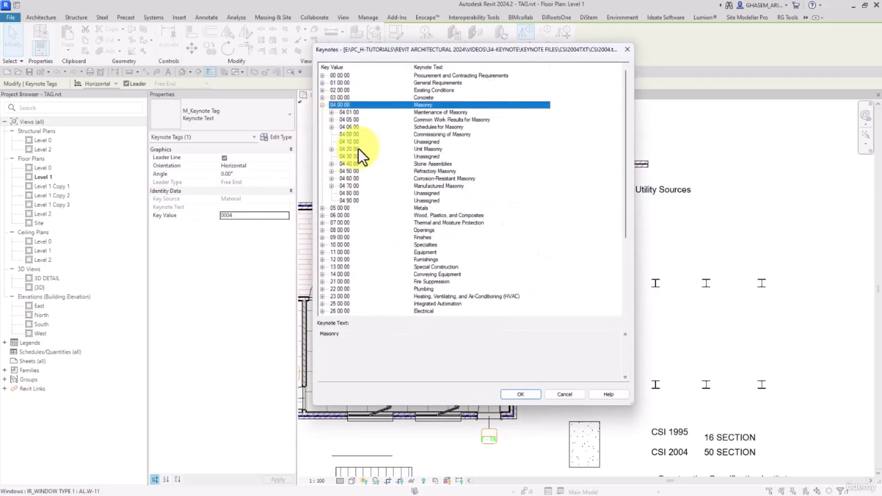
click(354, 141)
click(537, 395)
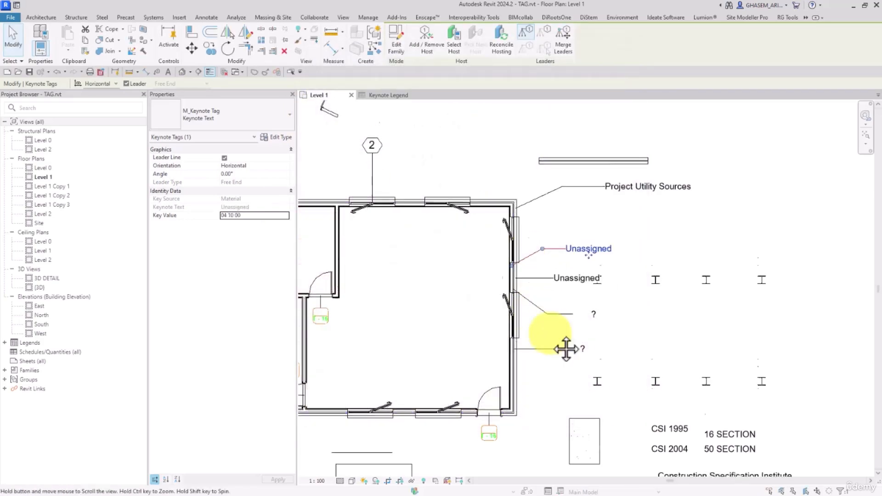
Assign 33 90 00 to the lower tag, then switch to the updated Keynote Legend view.
middle_drag(557, 380, 544, 290)
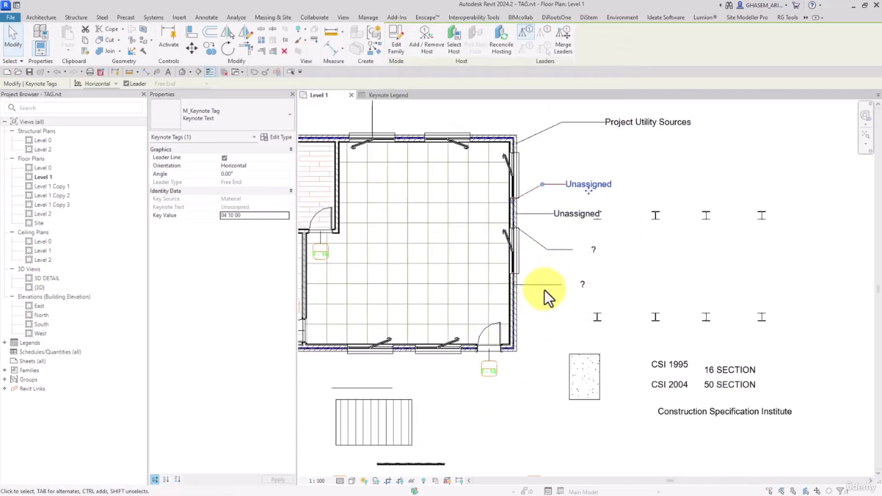
click(286, 216)
scroll(376, 198, down, 10)
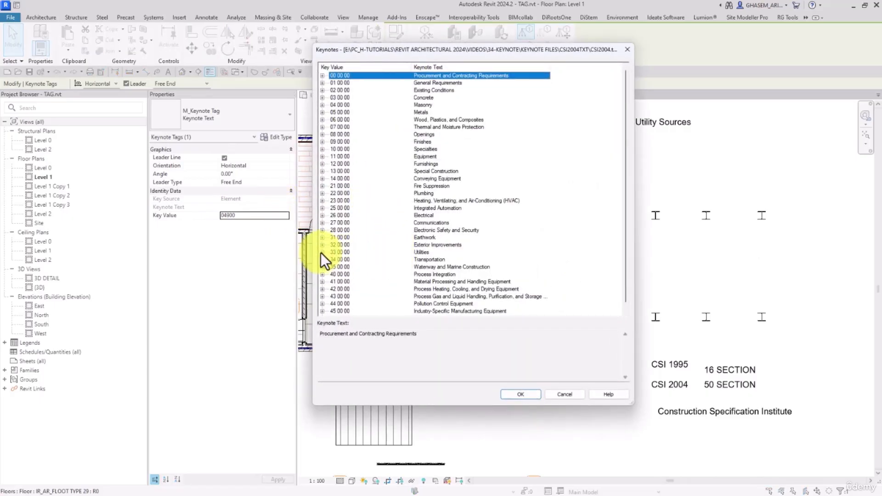
click(349, 311)
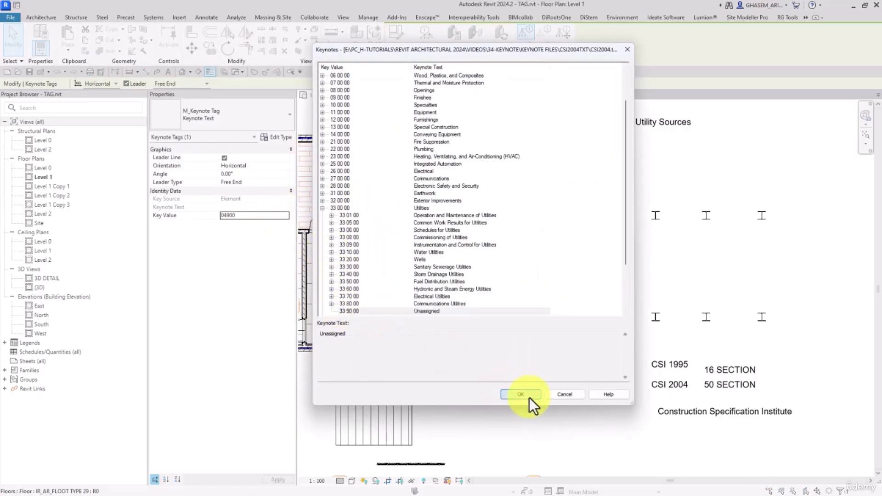
click(523, 395)
scroll(575, 335, down, 2)
middle_drag(575, 334, 735, 340)
middle_drag(385, 252, 390, 277)
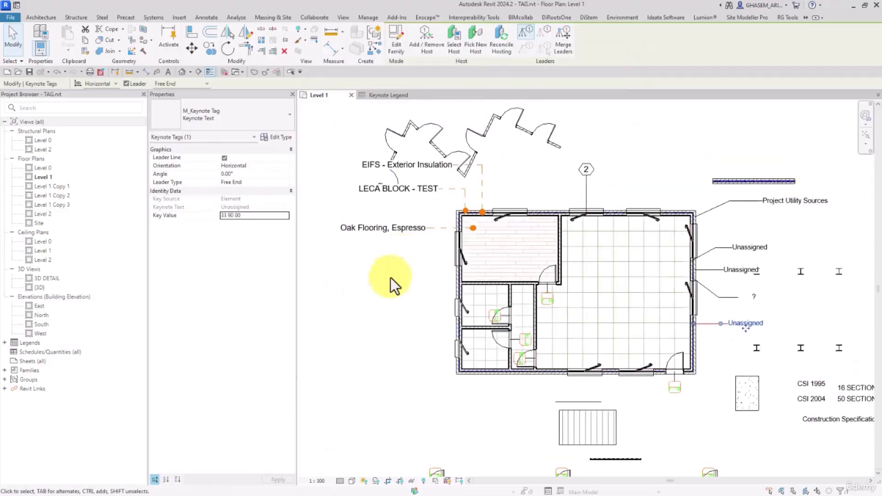
click(391, 278)
click(376, 95)
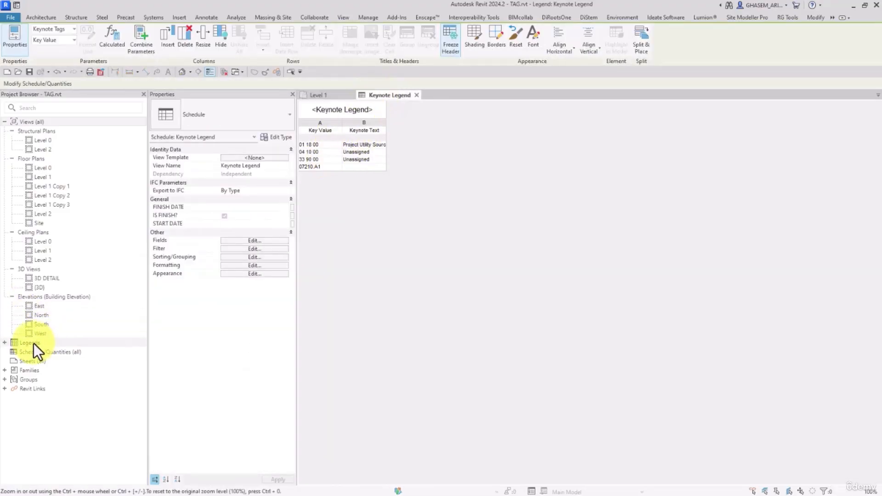
Create new sheet A101 with the default title block.
right_click(32, 360)
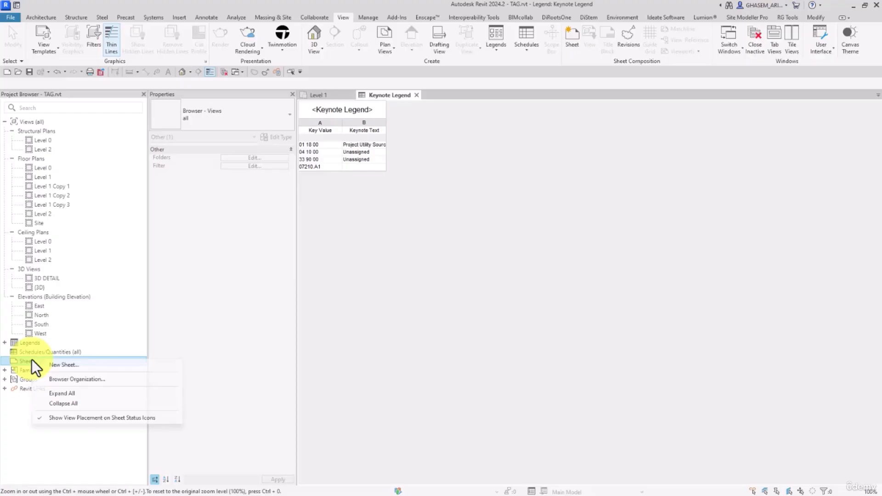
click(65, 364)
click(489, 359)
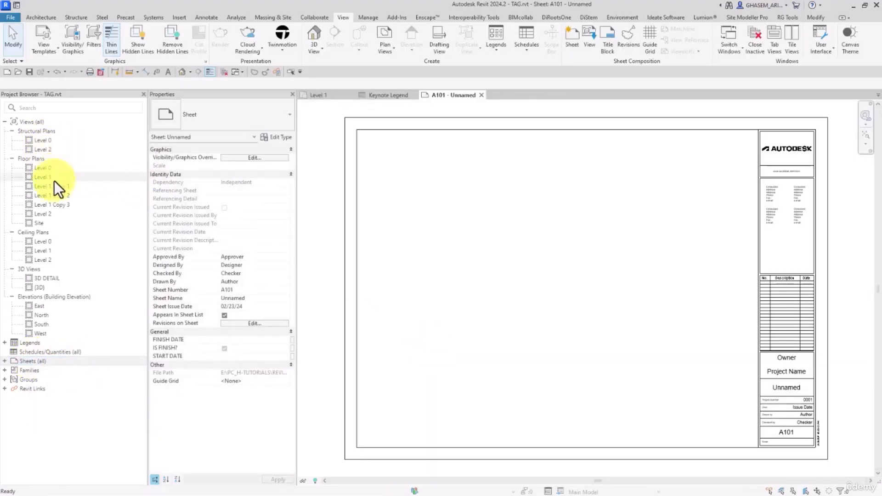
Place the Level 1 floor plan on sheet A101 as a 1:100 viewport.
drag(44, 178, 446, 224)
click(458, 228)
scroll(457, 228, down, 1)
scroll(481, 224, up, 1)
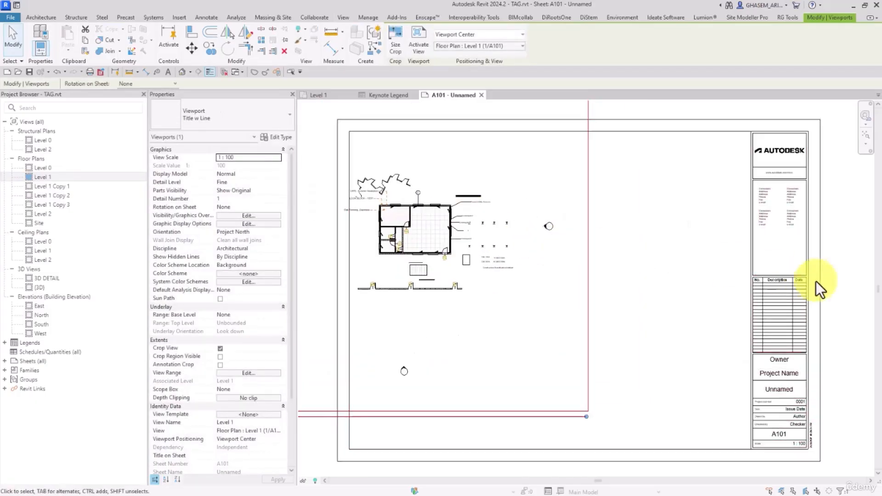
click(844, 281)
click(5, 342)
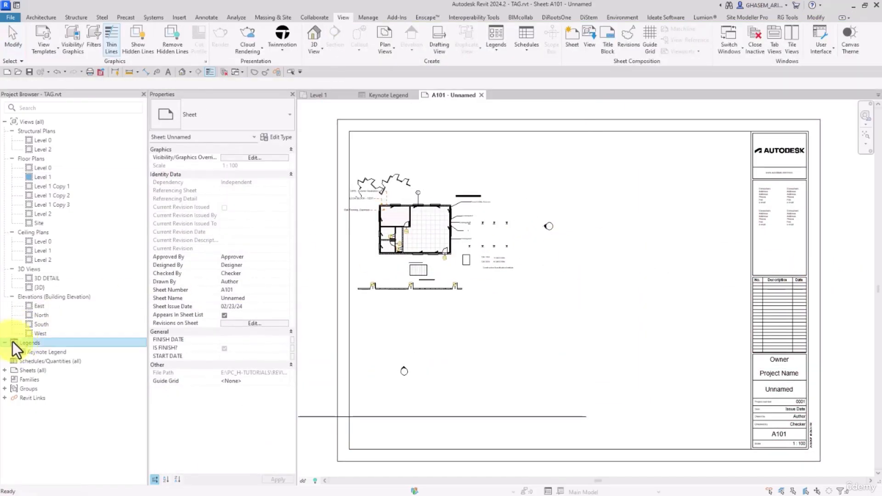
drag(28, 351, 588, 231)
scroll(589, 230, up, 4)
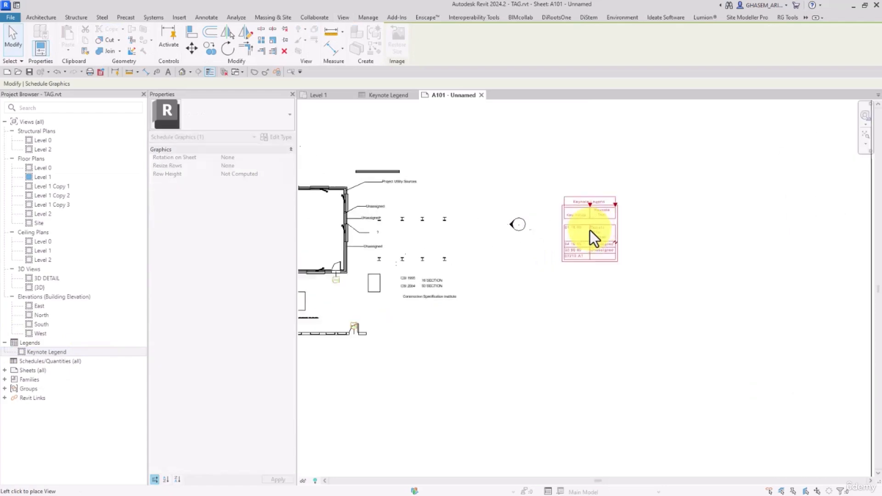
drag(579, 193, 712, 193)
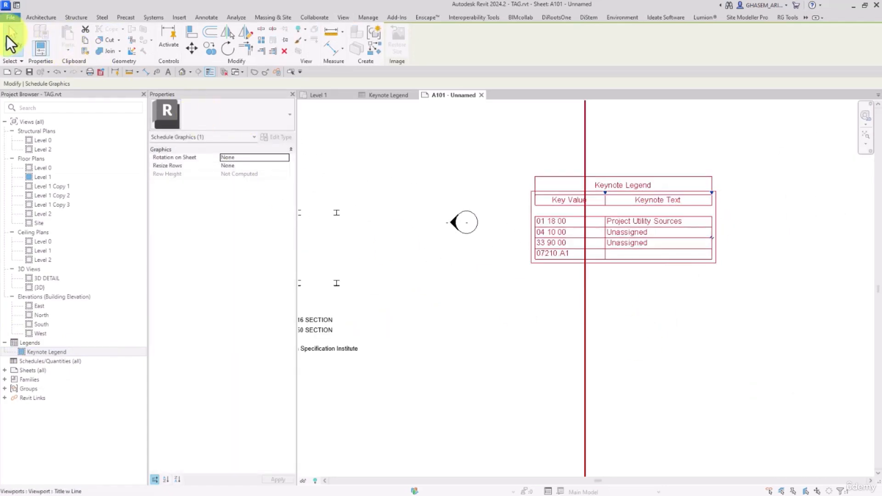
click(13, 38)
click(343, 17)
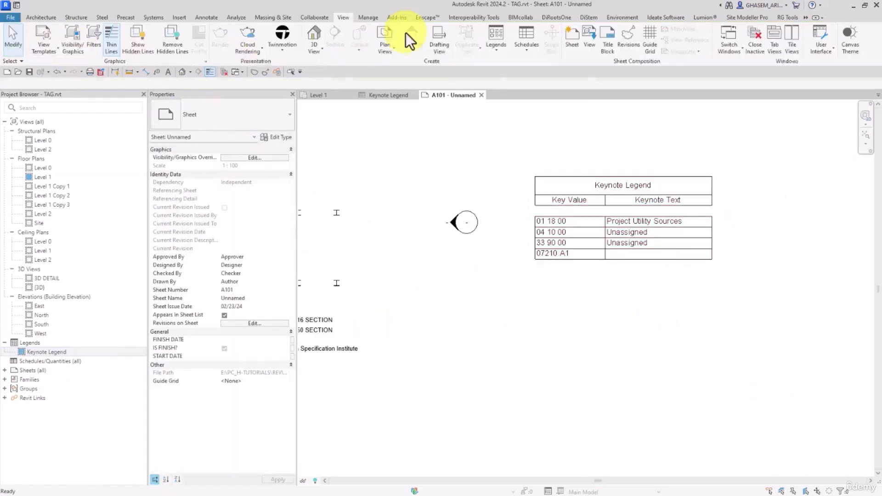
click(368, 18)
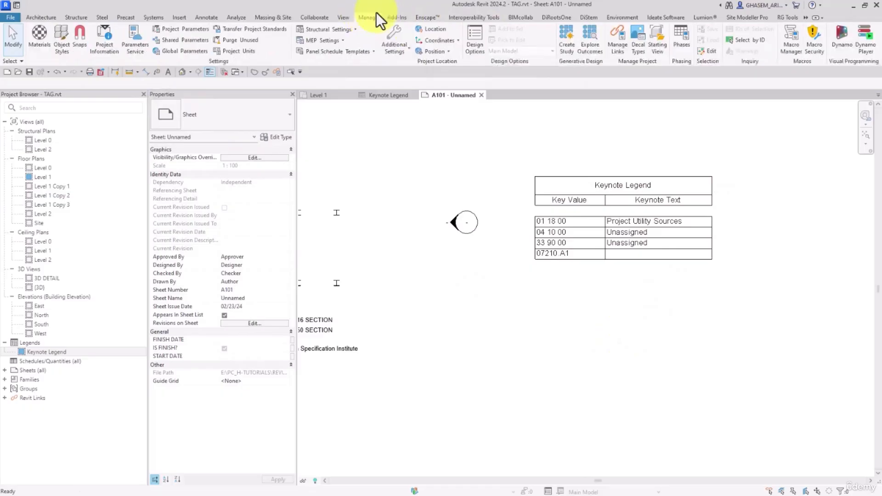
click(214, 17)
Set the keynote Numbering Method to By sheet so the legend key values read 1 to 4.
click(656, 54)
click(664, 121)
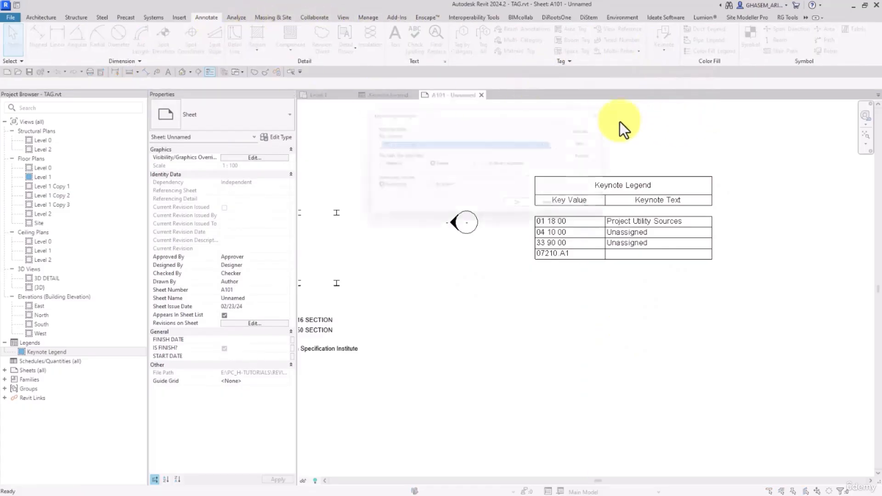
drag(439, 113, 313, 71)
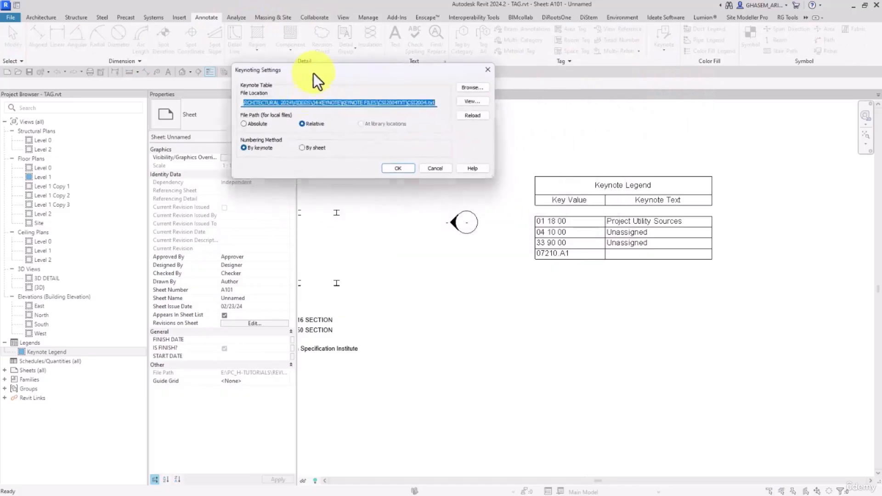
click(302, 147)
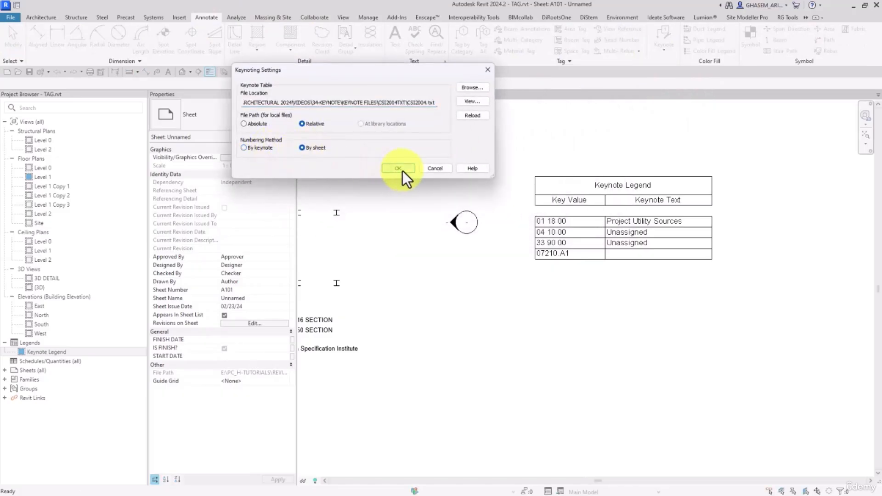
click(400, 169)
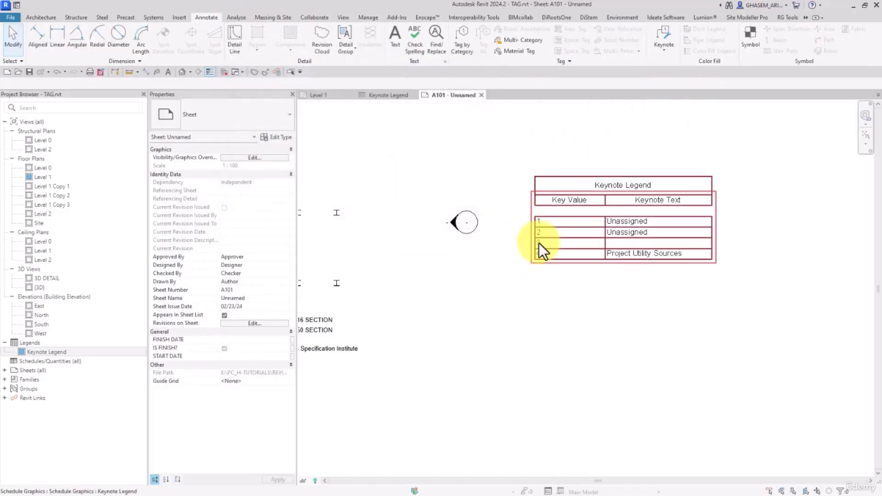
scroll(564, 243, down, 4)
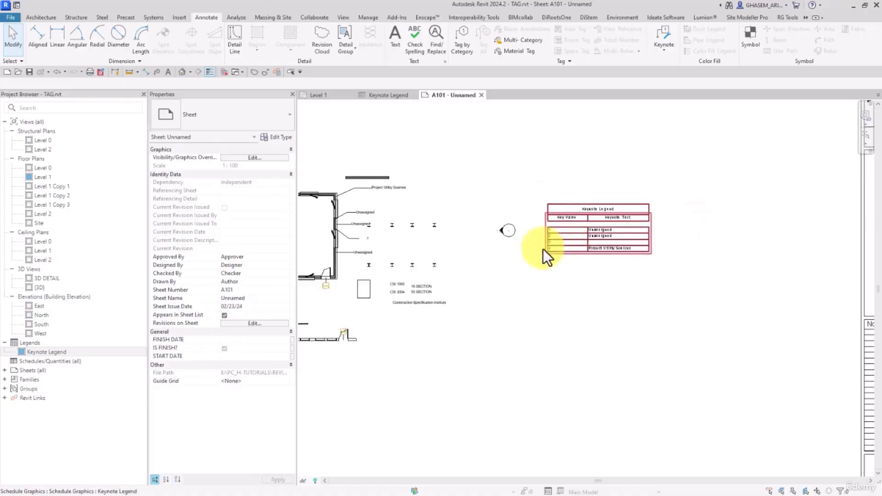
scroll(555, 248, up, 3)
scroll(553, 246, up, 2)
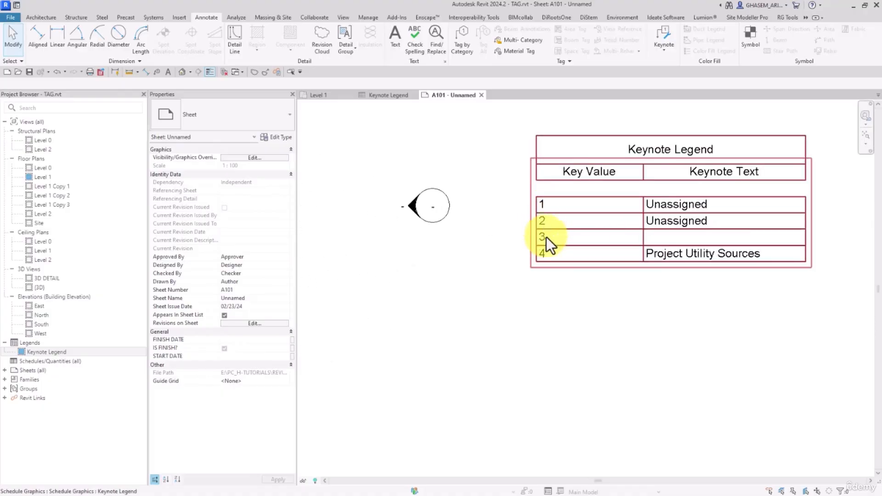
scroll(548, 227, down, 5)
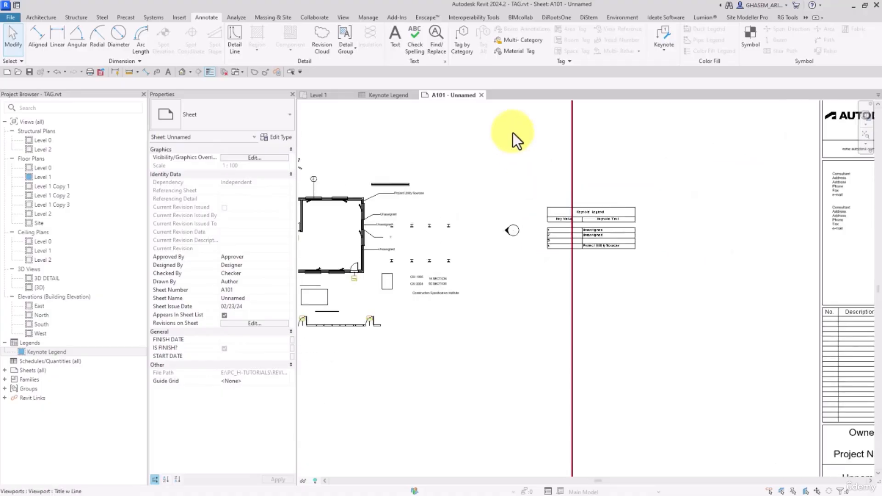
scroll(526, 169, down, 4)
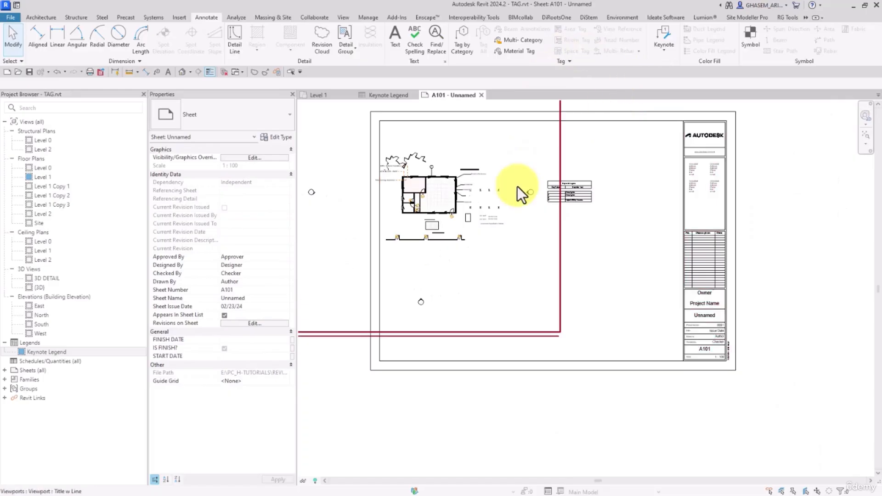
click(661, 48)
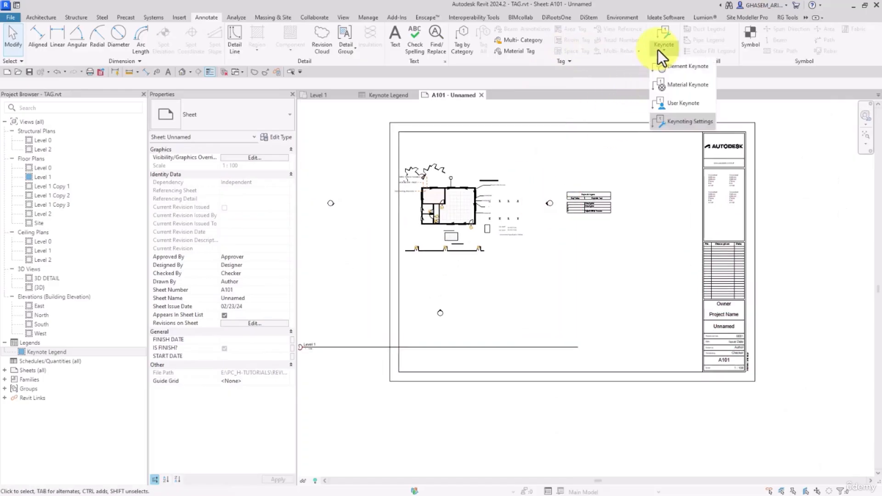
Set keynote numbering back to By keynote and pan to the Keynote Legend table.
click(669, 124)
click(254, 148)
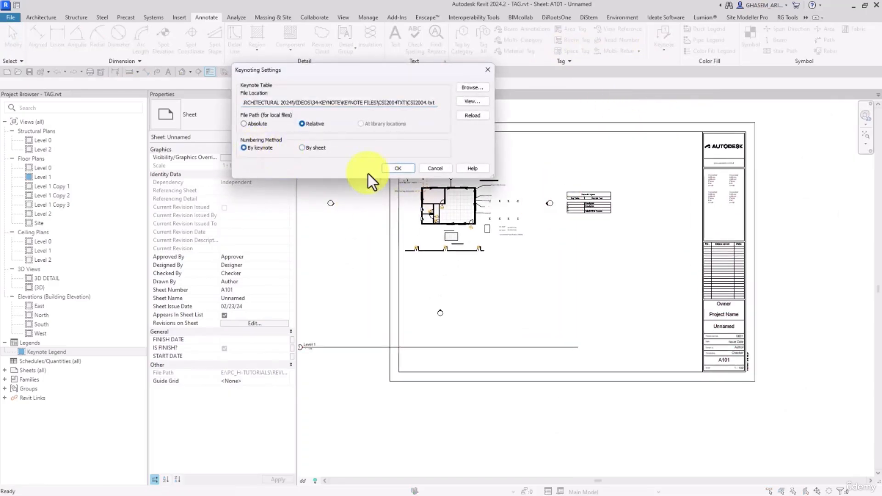
click(398, 168)
scroll(597, 239, up, 5)
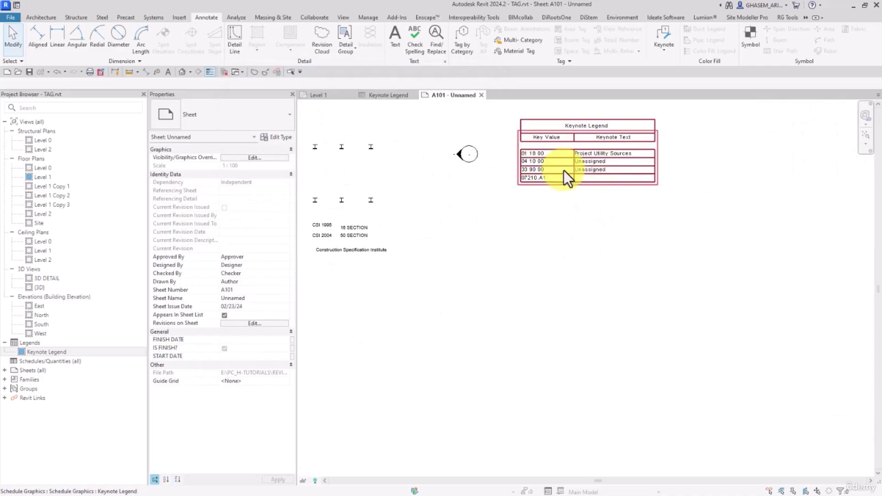
scroll(560, 215, down, 3)
scroll(561, 215, up, 4)
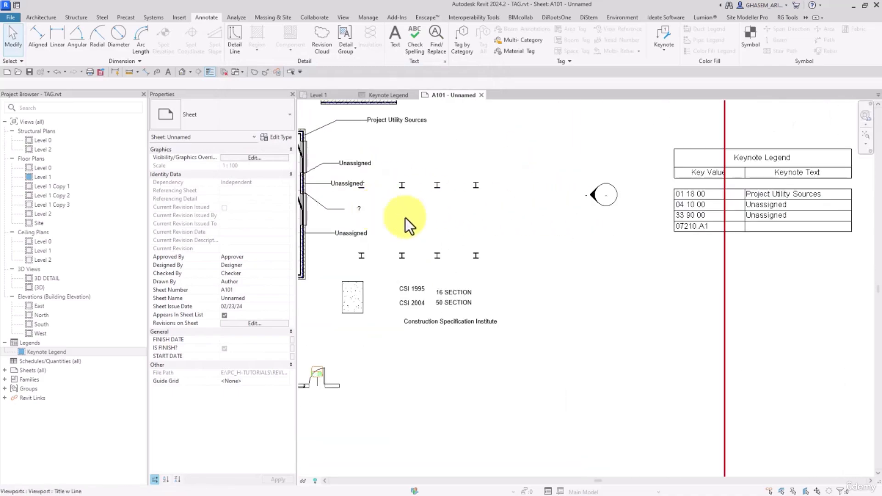
middle_drag(746, 219, 576, 221)
scroll(563, 215, up, 1)
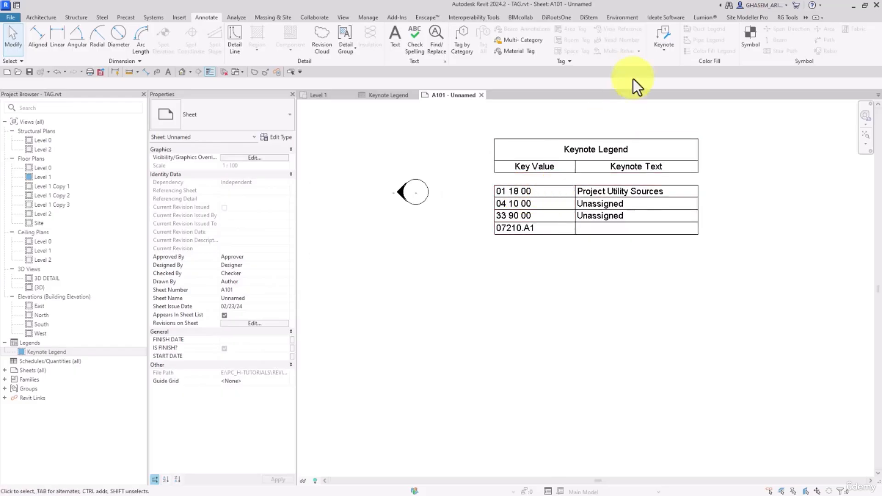
Reopen Keynoting Settings, try By sheet, then close with numbering left By keynote.
click(663, 47)
click(668, 120)
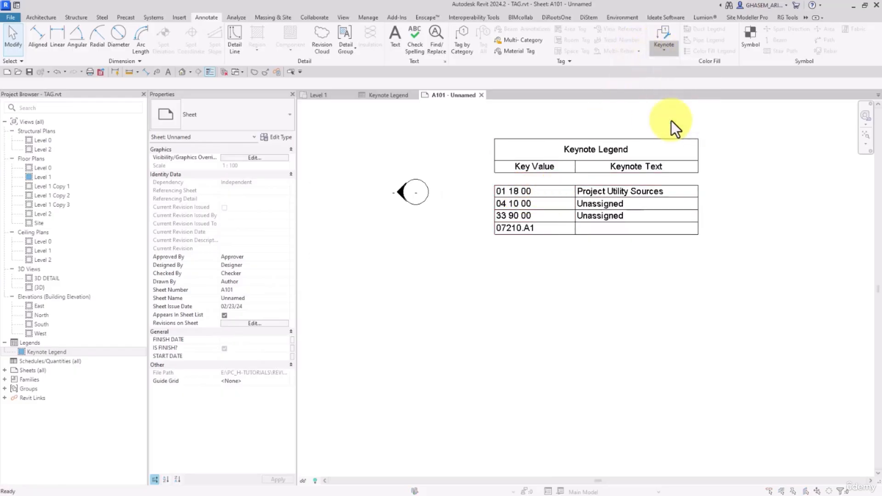
click(309, 148)
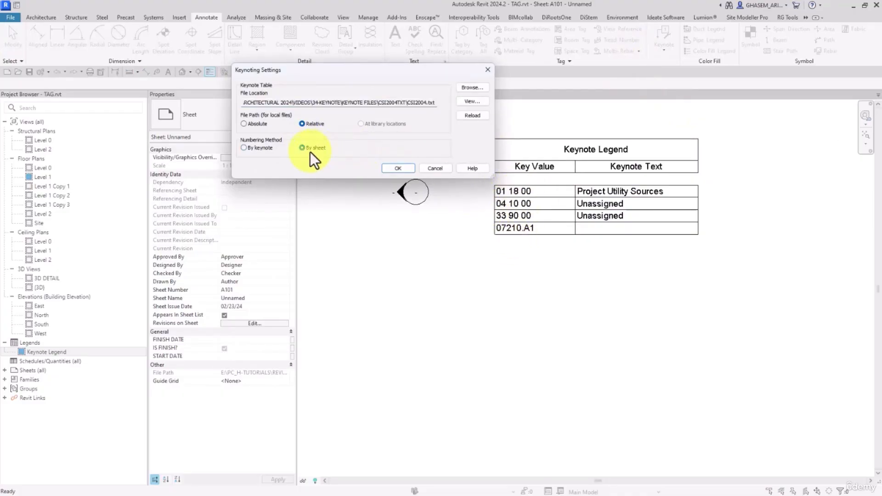
click(398, 168)
scroll(539, 203, down, 1)
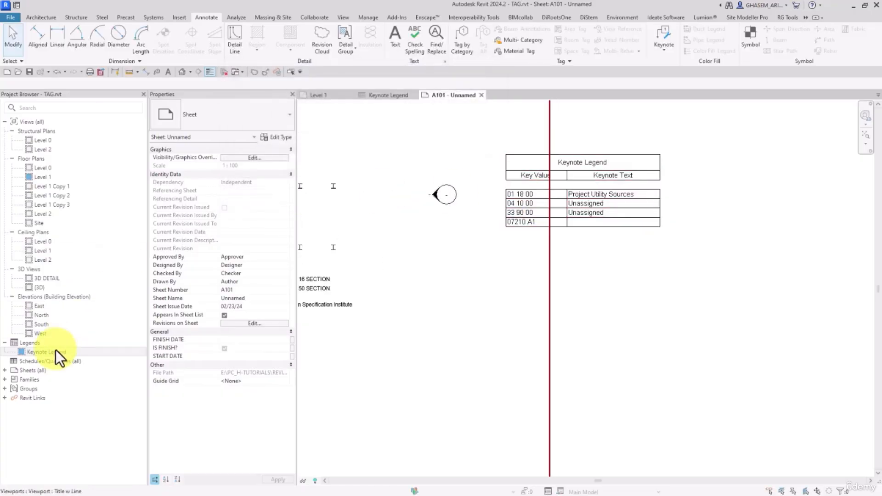
Select the Keynote Legend and check its current filter settings.
click(36, 352)
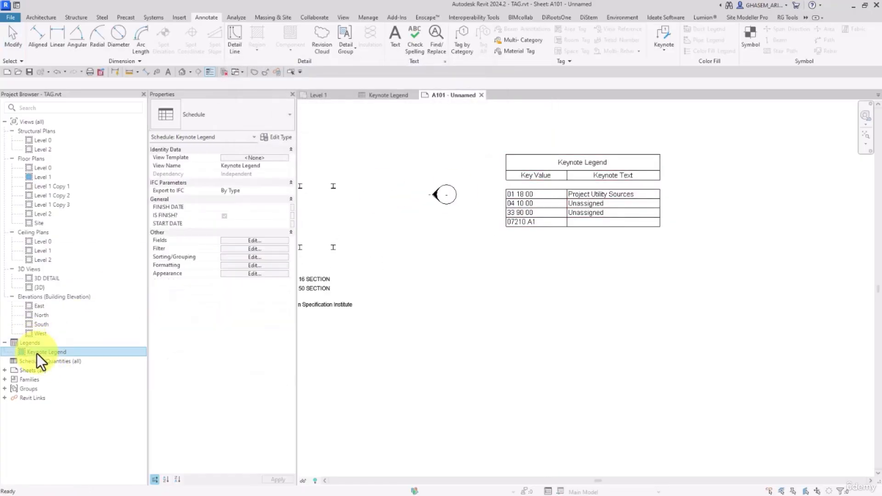
click(235, 249)
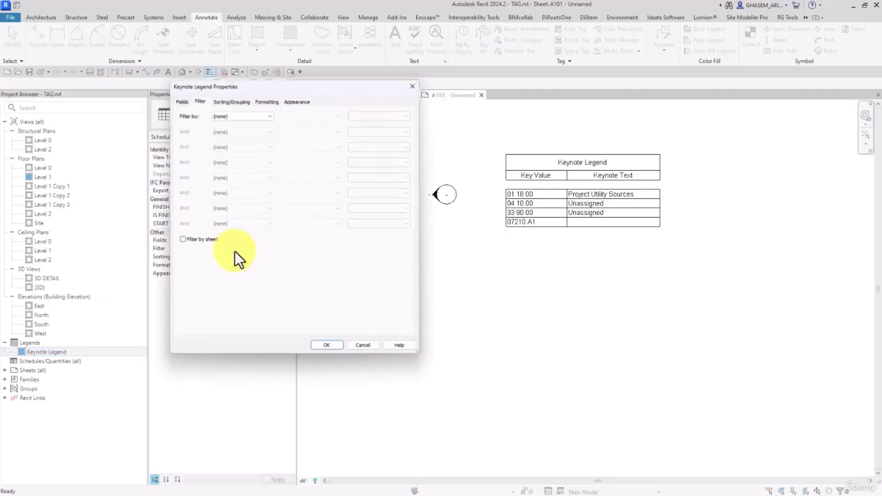
click(324, 349)
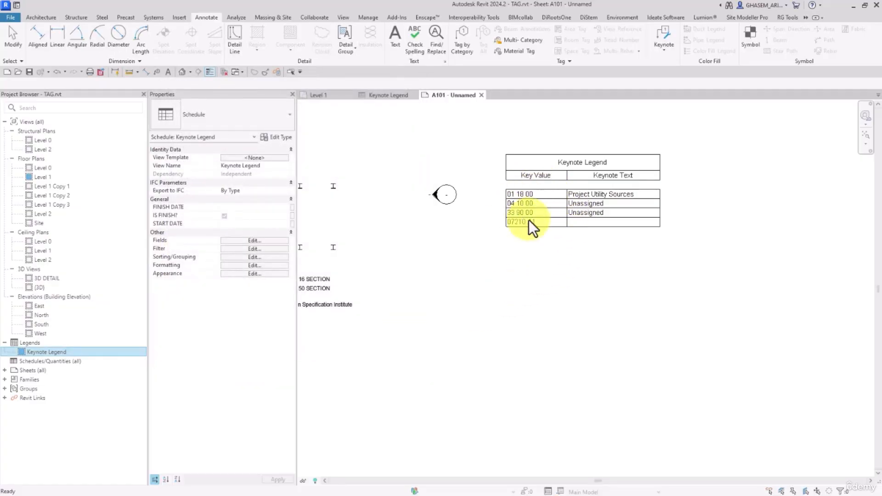
scroll(508, 190, down, 6)
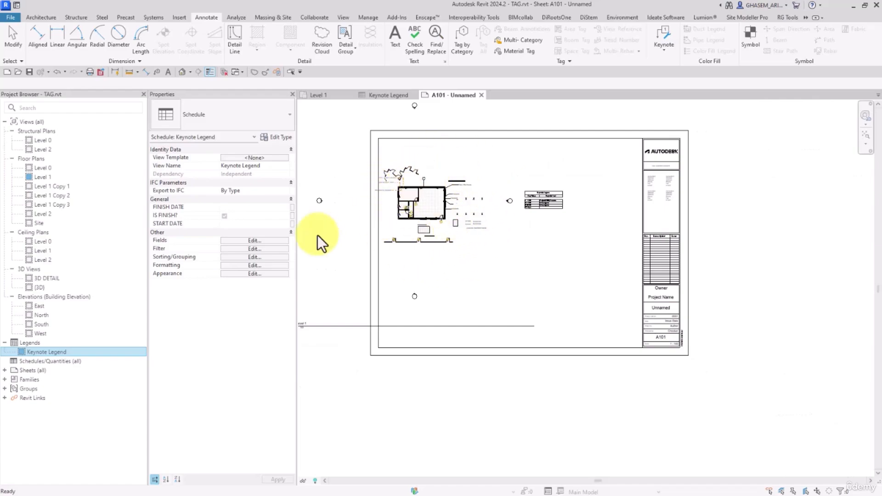
Turn off Filter by sheet and set Filter by to (none), dropping the trial Key Value equals condition.
click(268, 251)
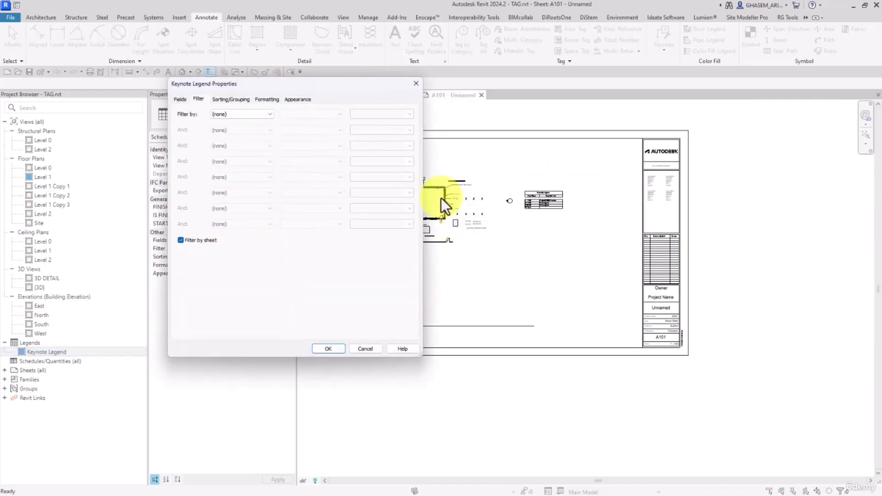
click(199, 242)
click(238, 113)
click(239, 128)
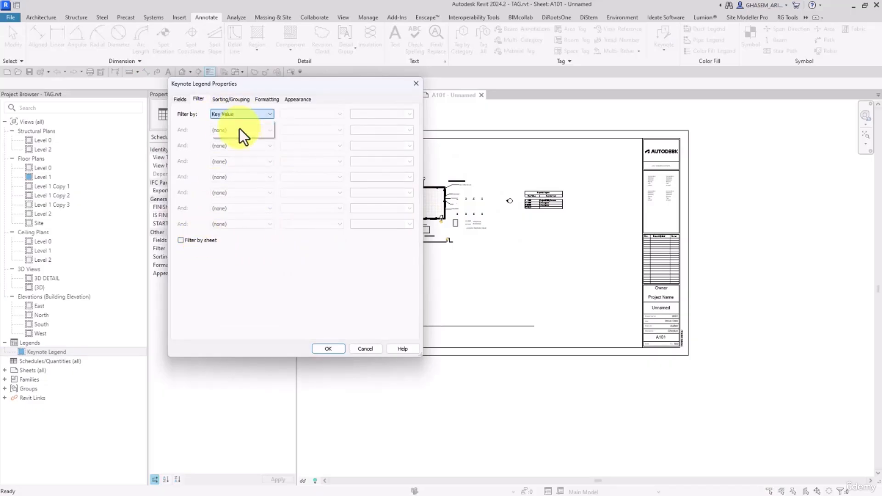
click(330, 115)
click(335, 123)
click(392, 115)
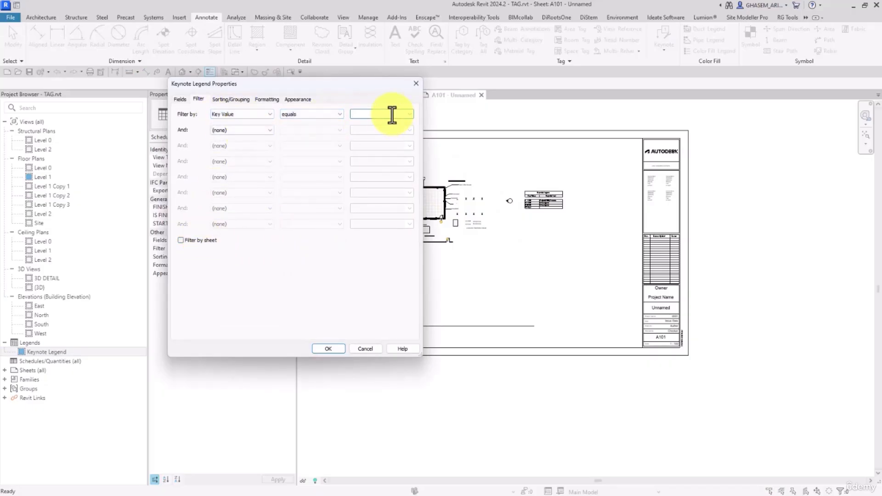
click(239, 113)
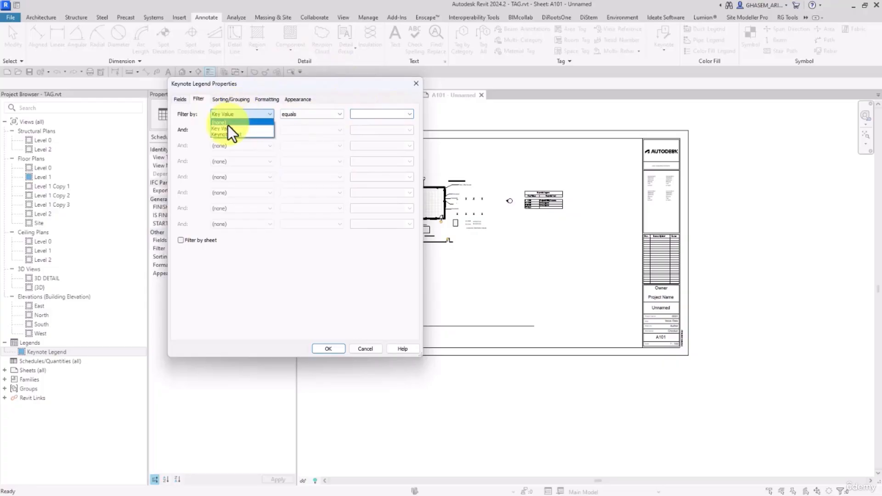
click(228, 124)
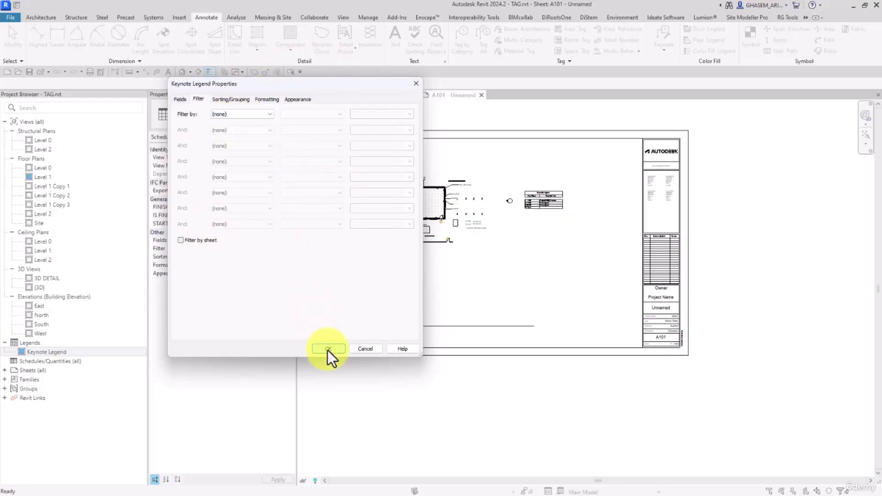